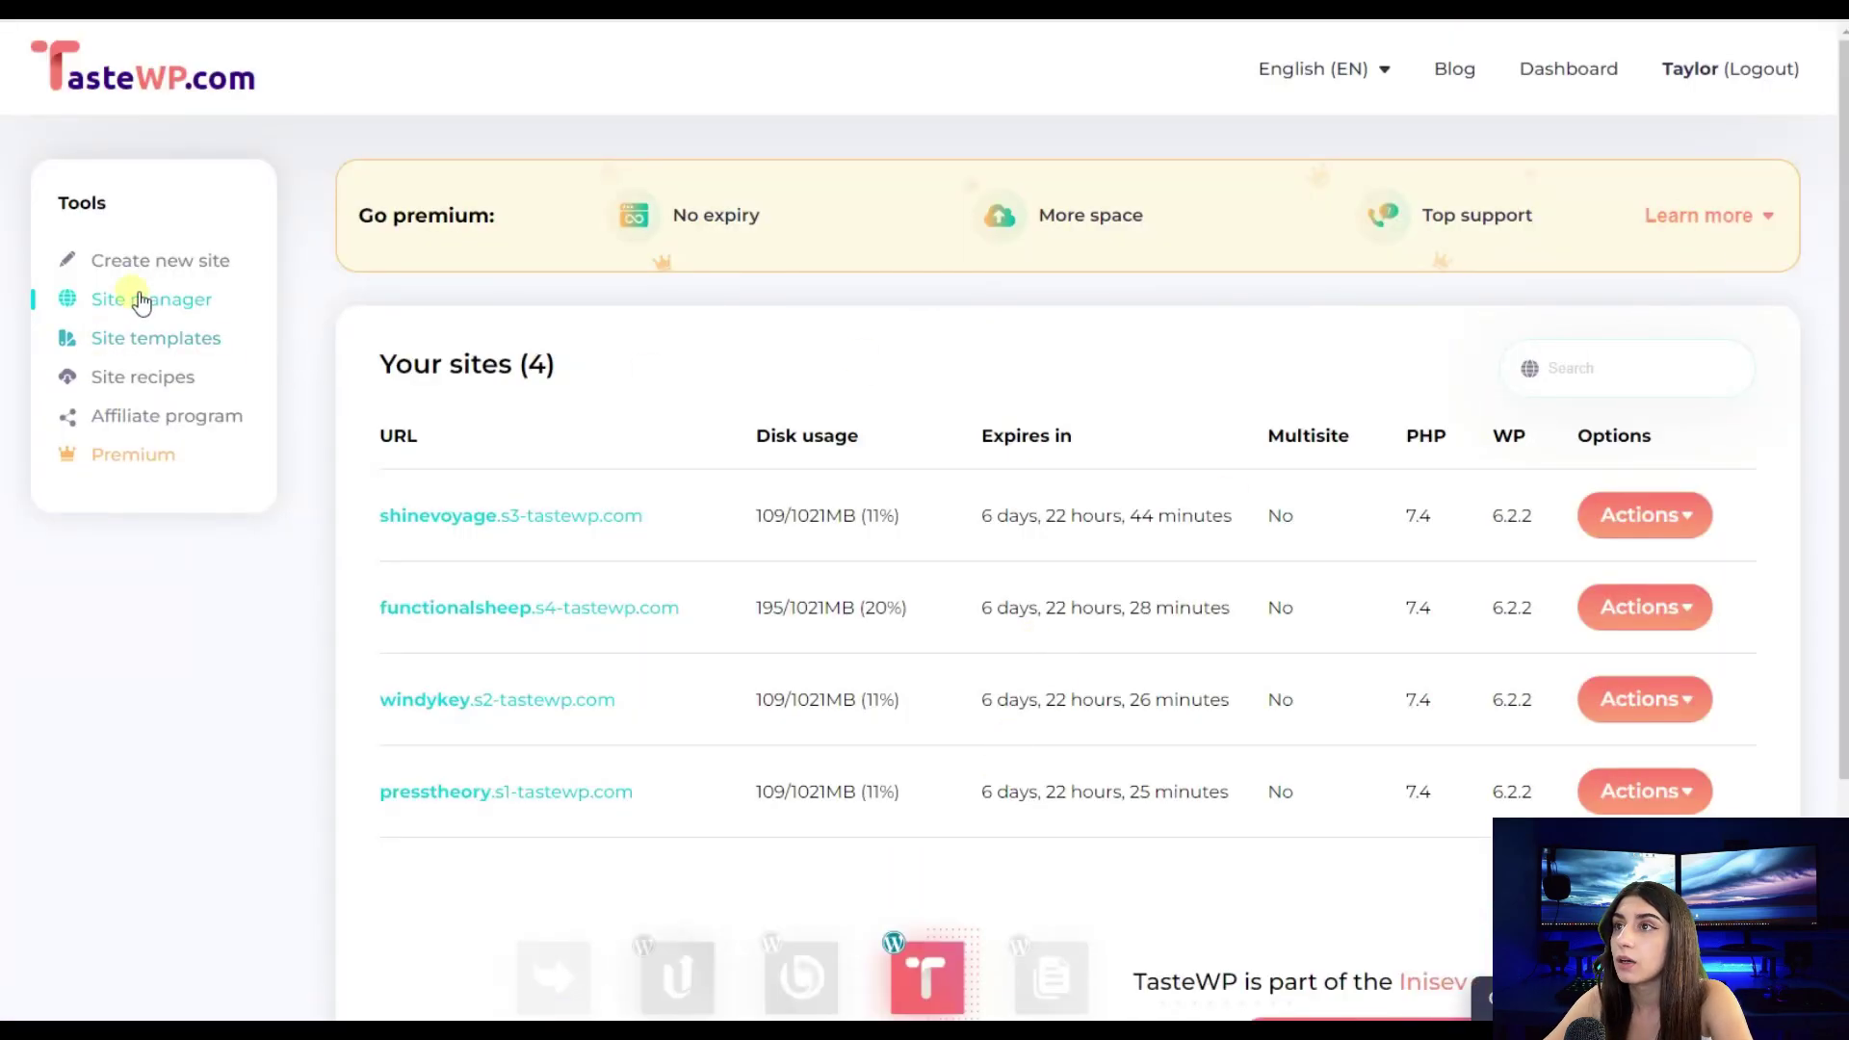
Create a temporary TasteWP WordPress site and load its admin showing Mathematic Quiz.
click(154, 259)
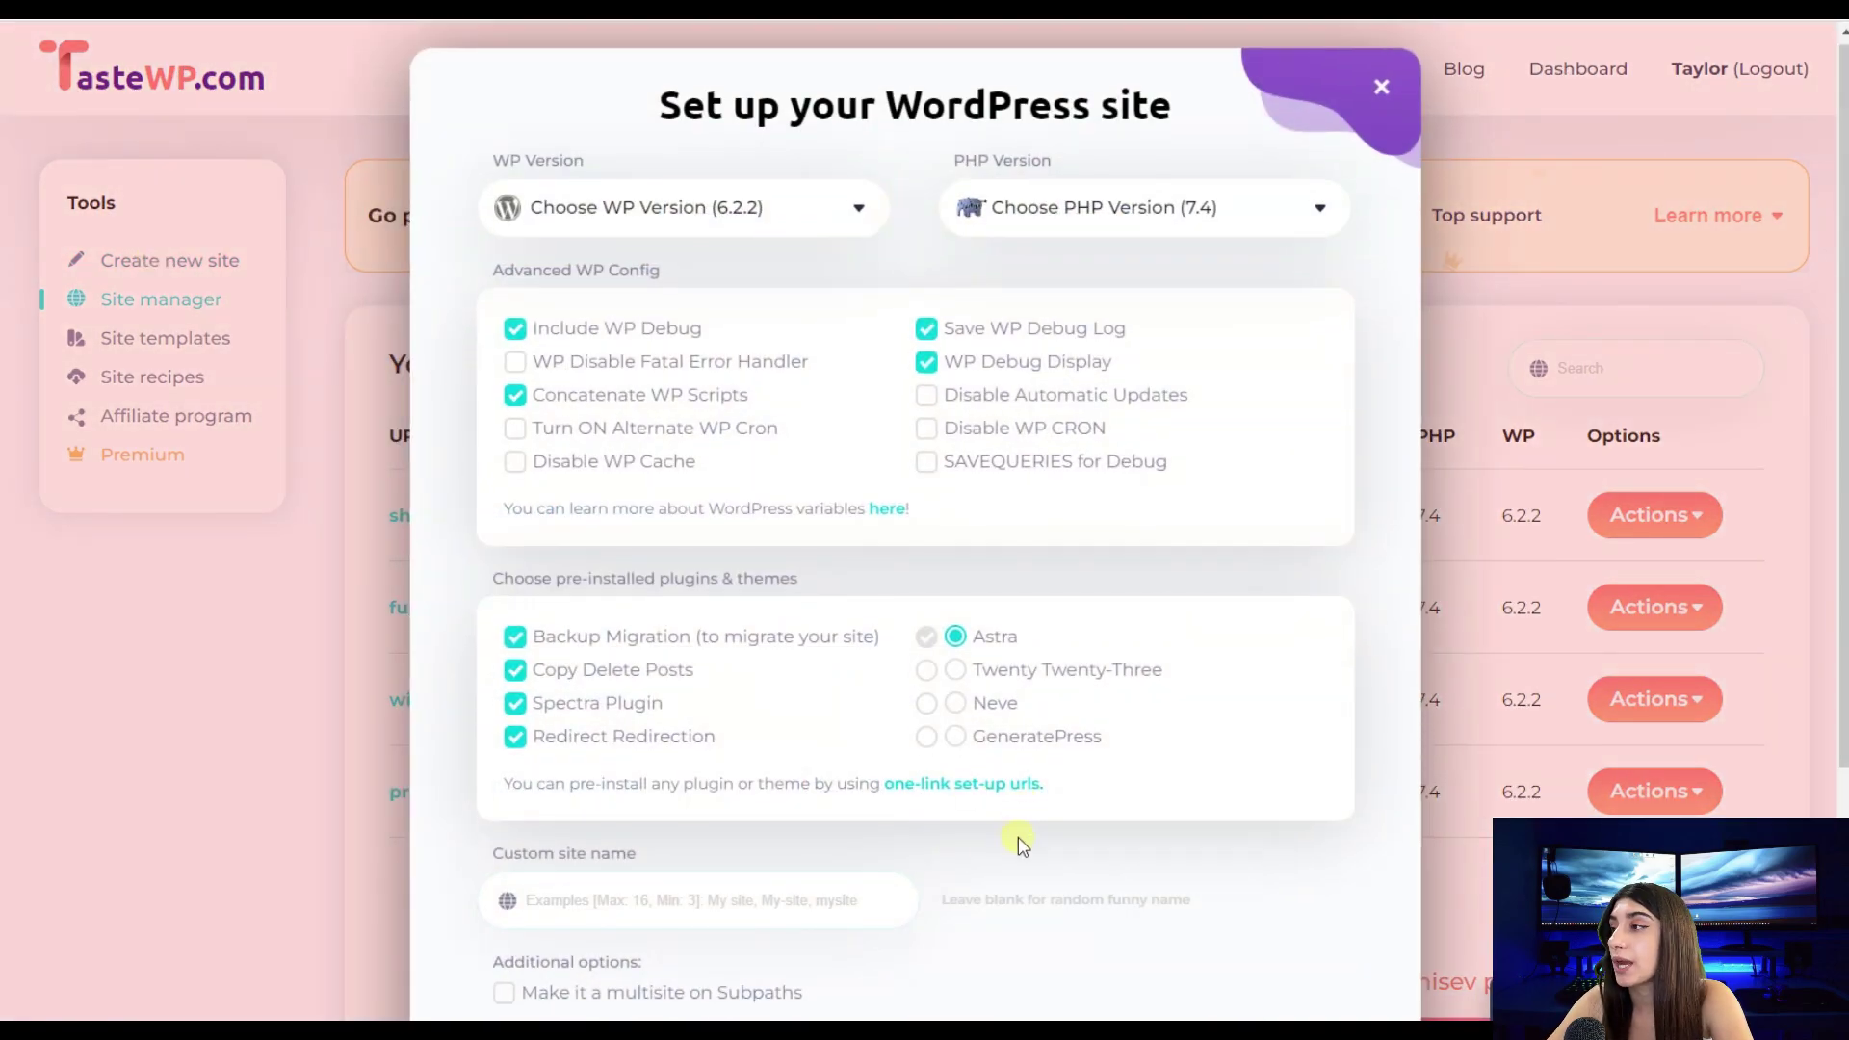
scroll(1019, 831, down, 3)
click(1199, 758)
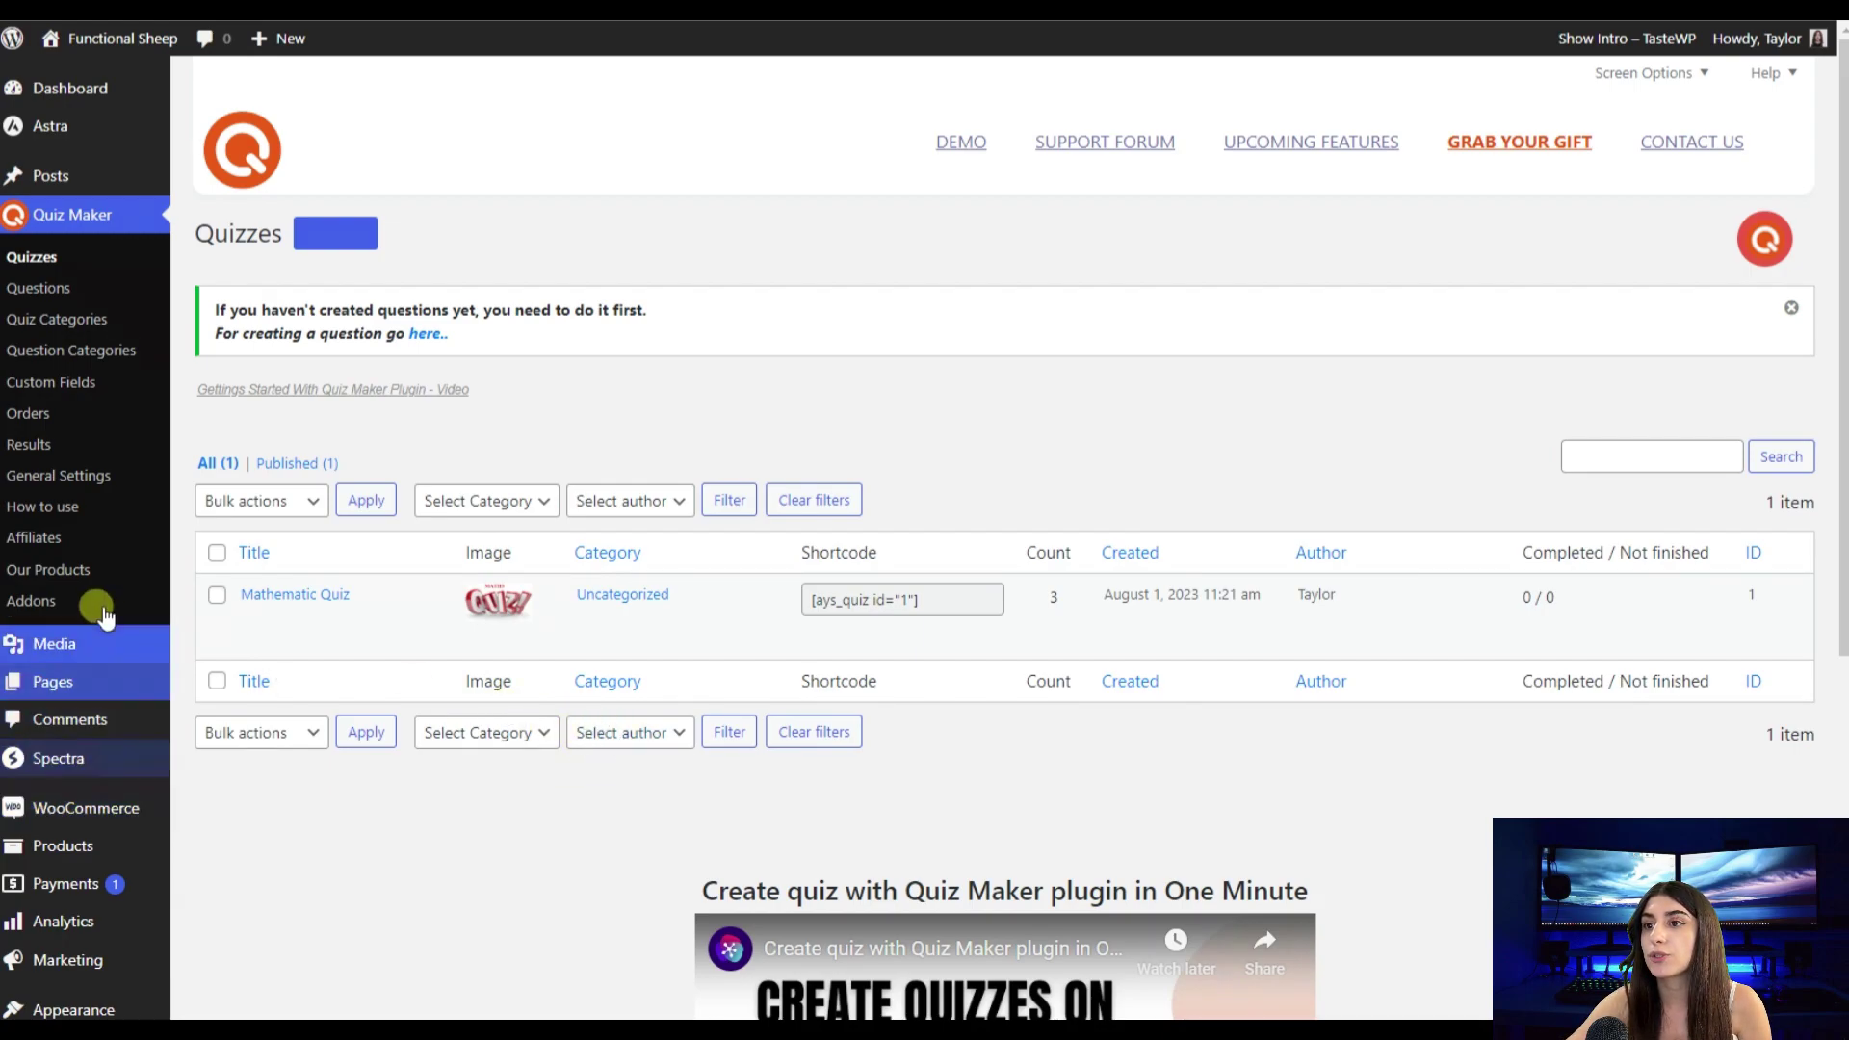
Start a new WooCommerce product titled Mathematic Quiz.
click(120, 690)
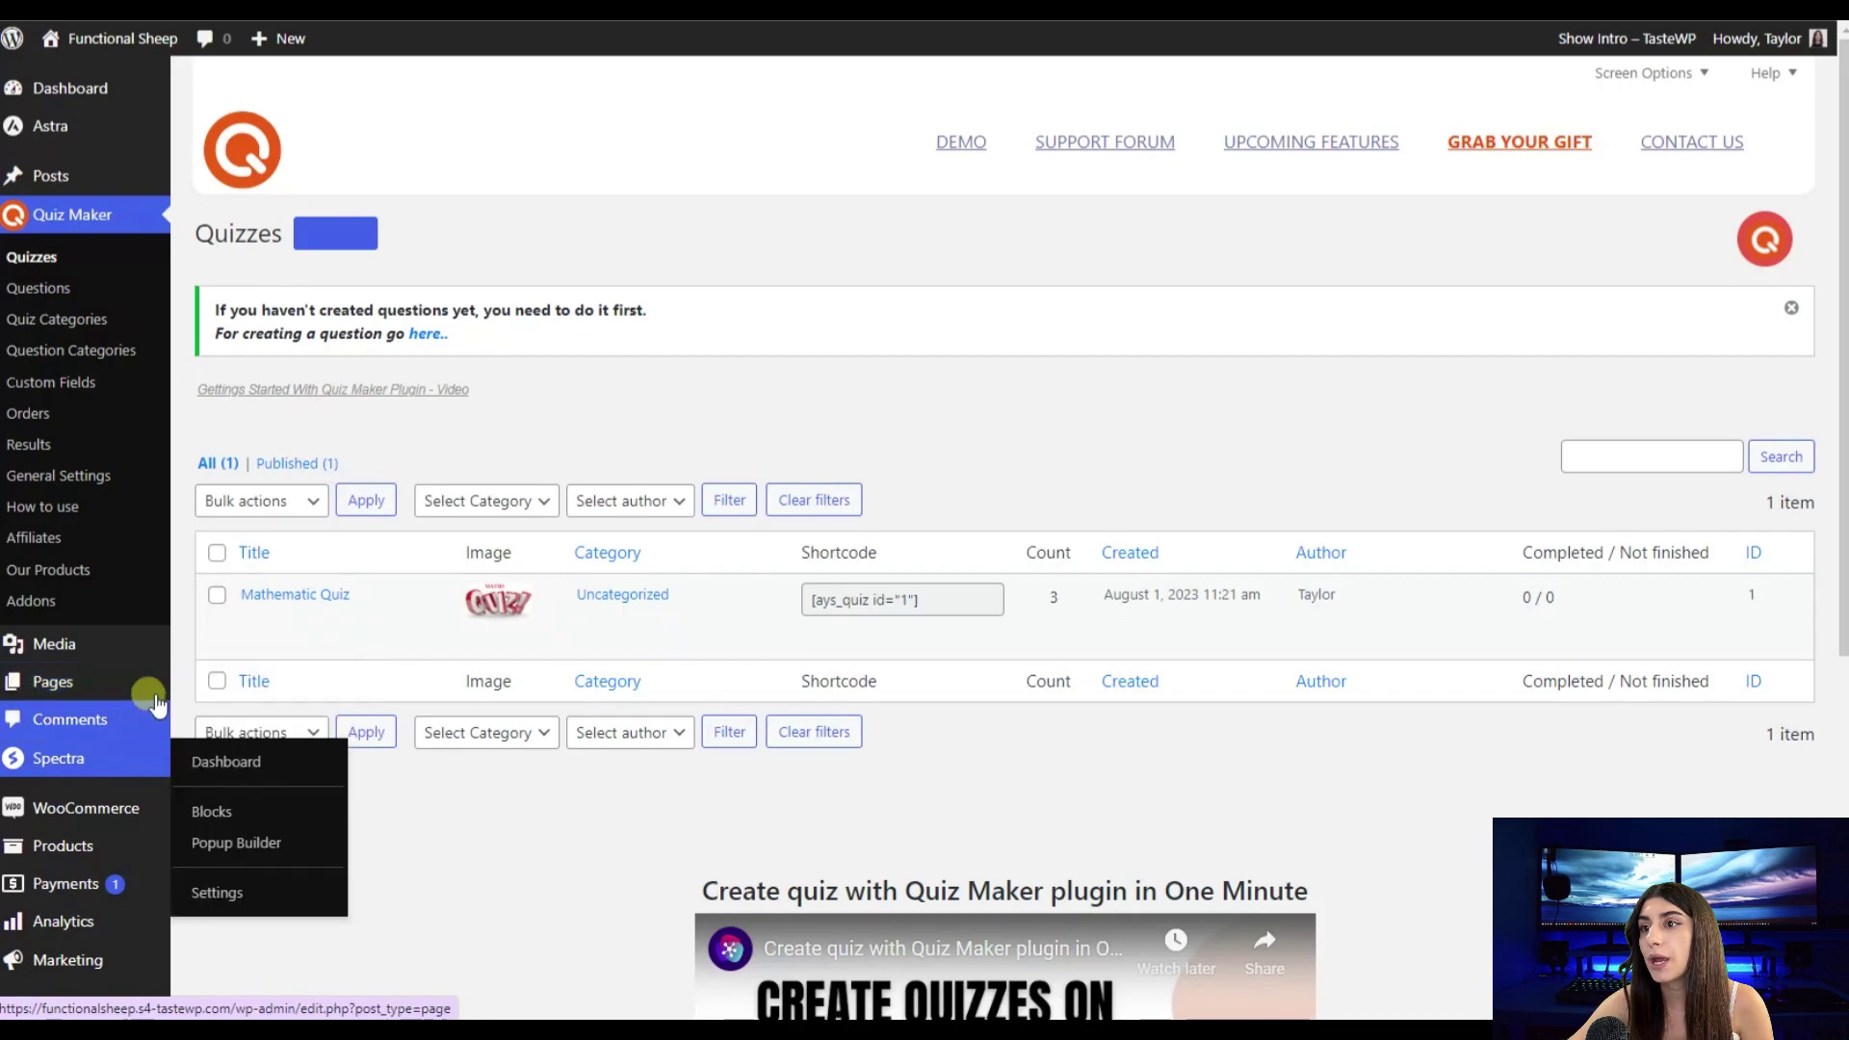
mouse_move(61, 846)
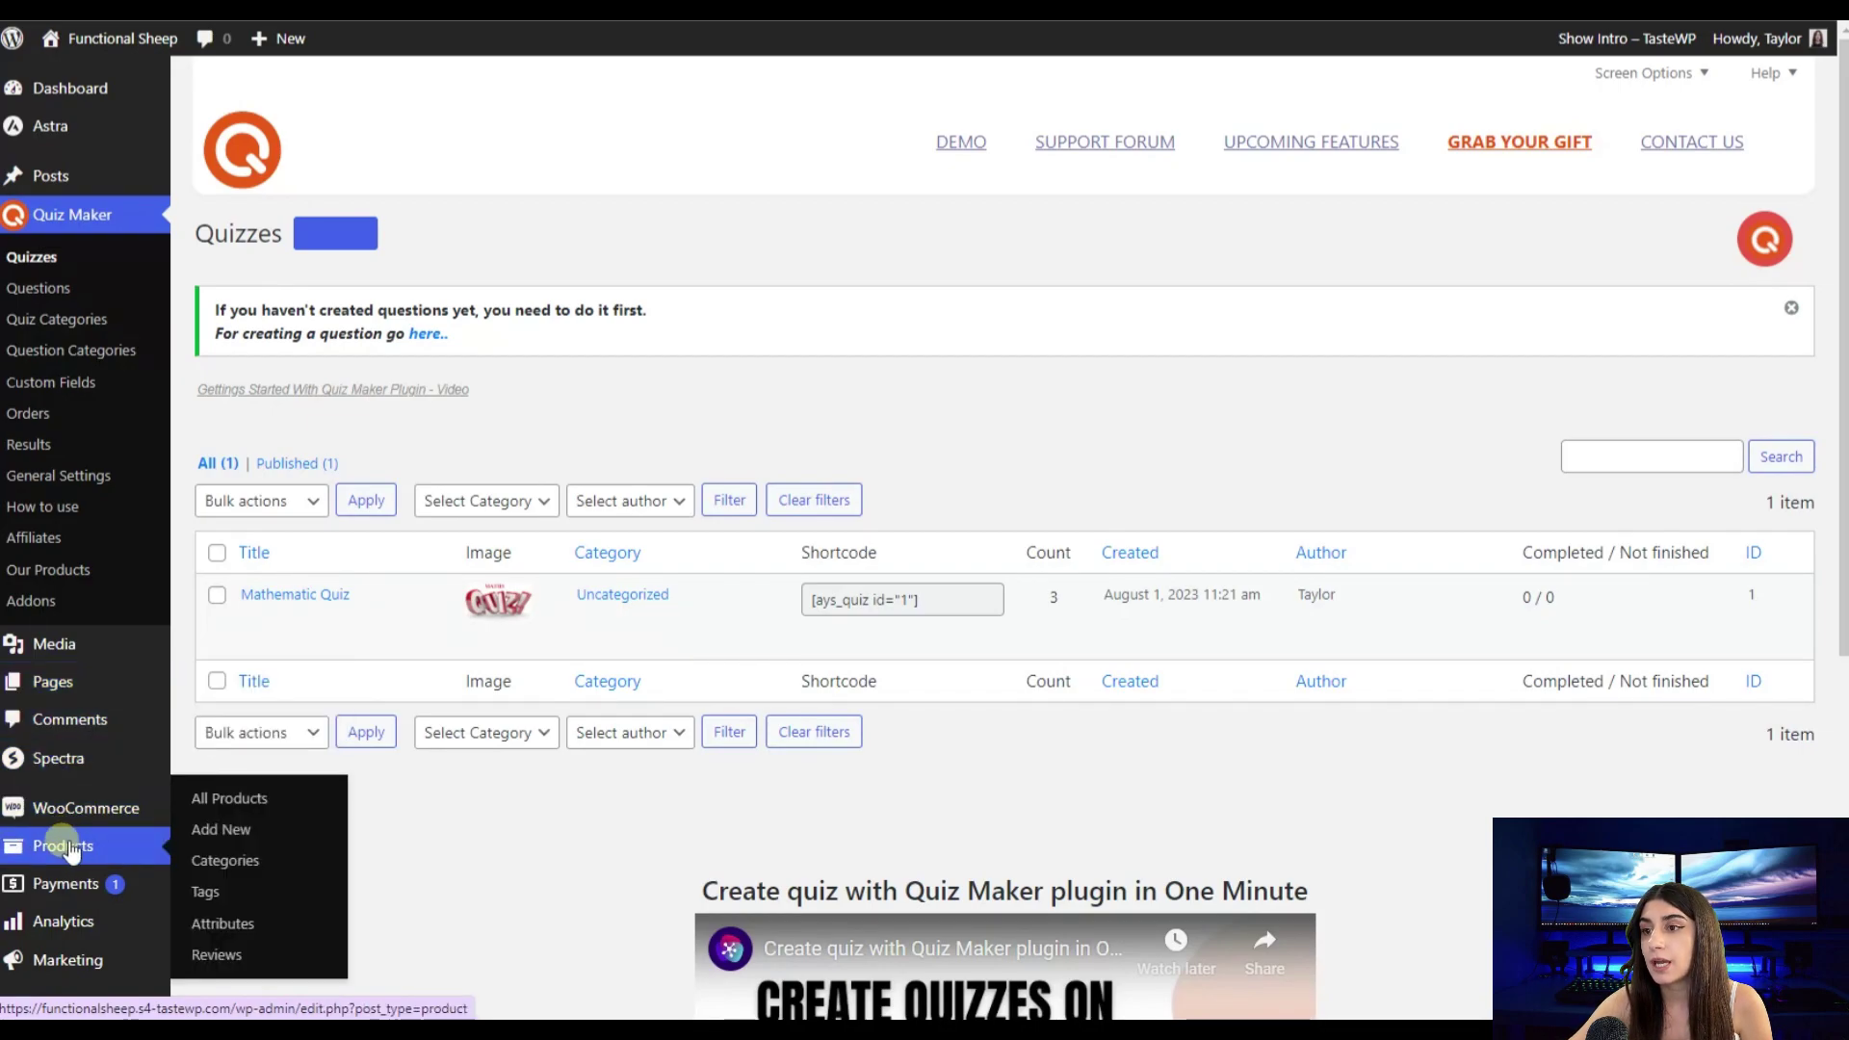
click(219, 826)
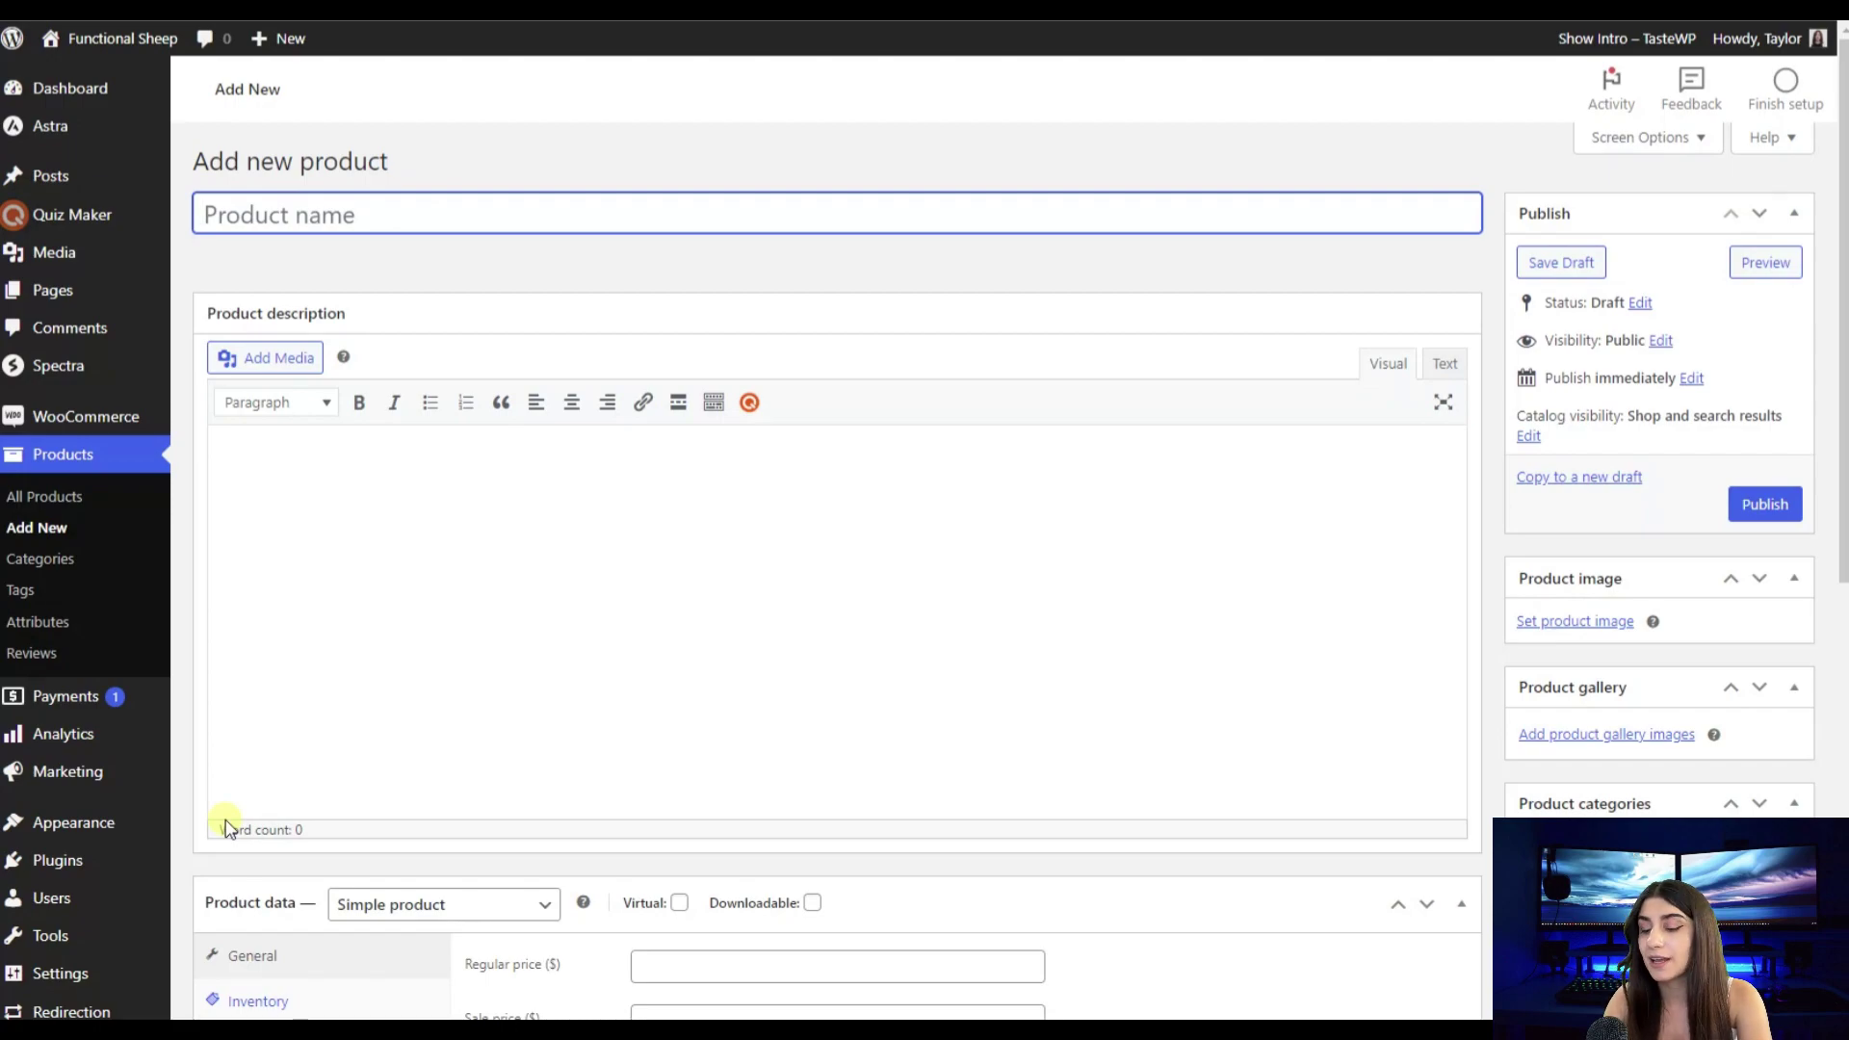
text(Mathemat)
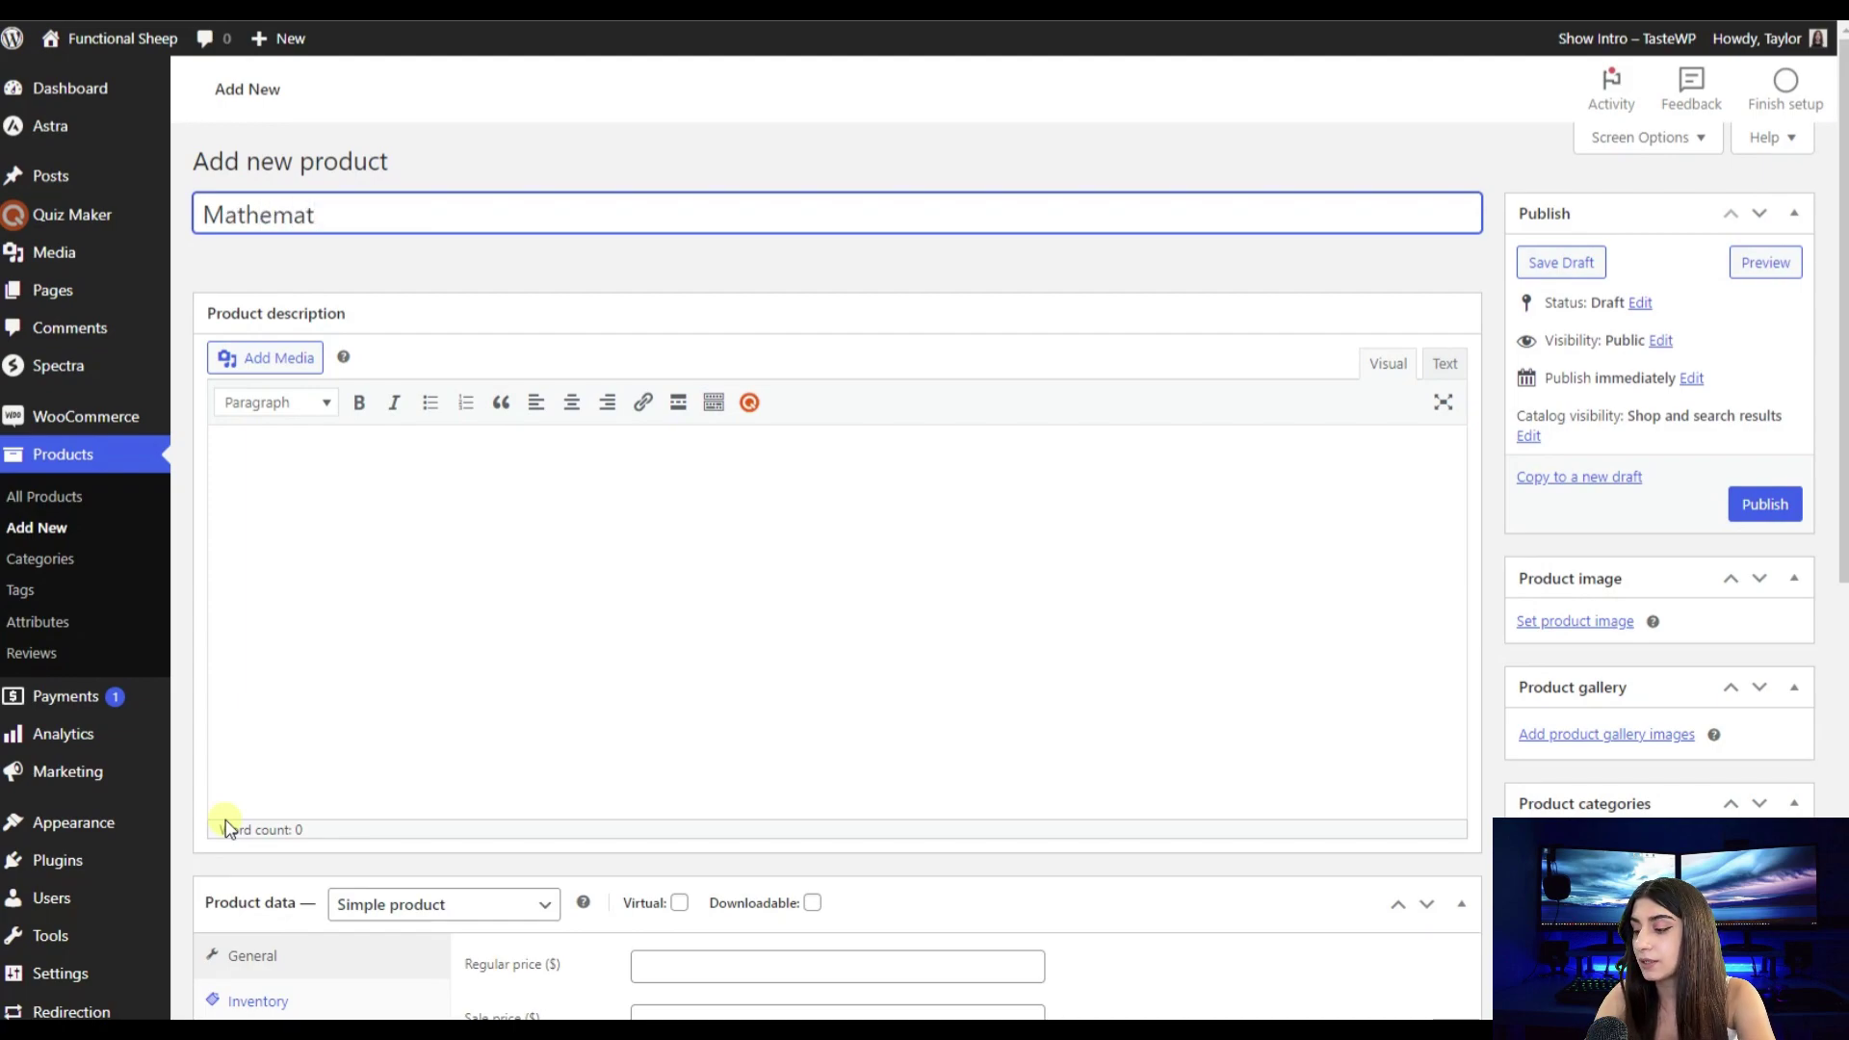
text( u)
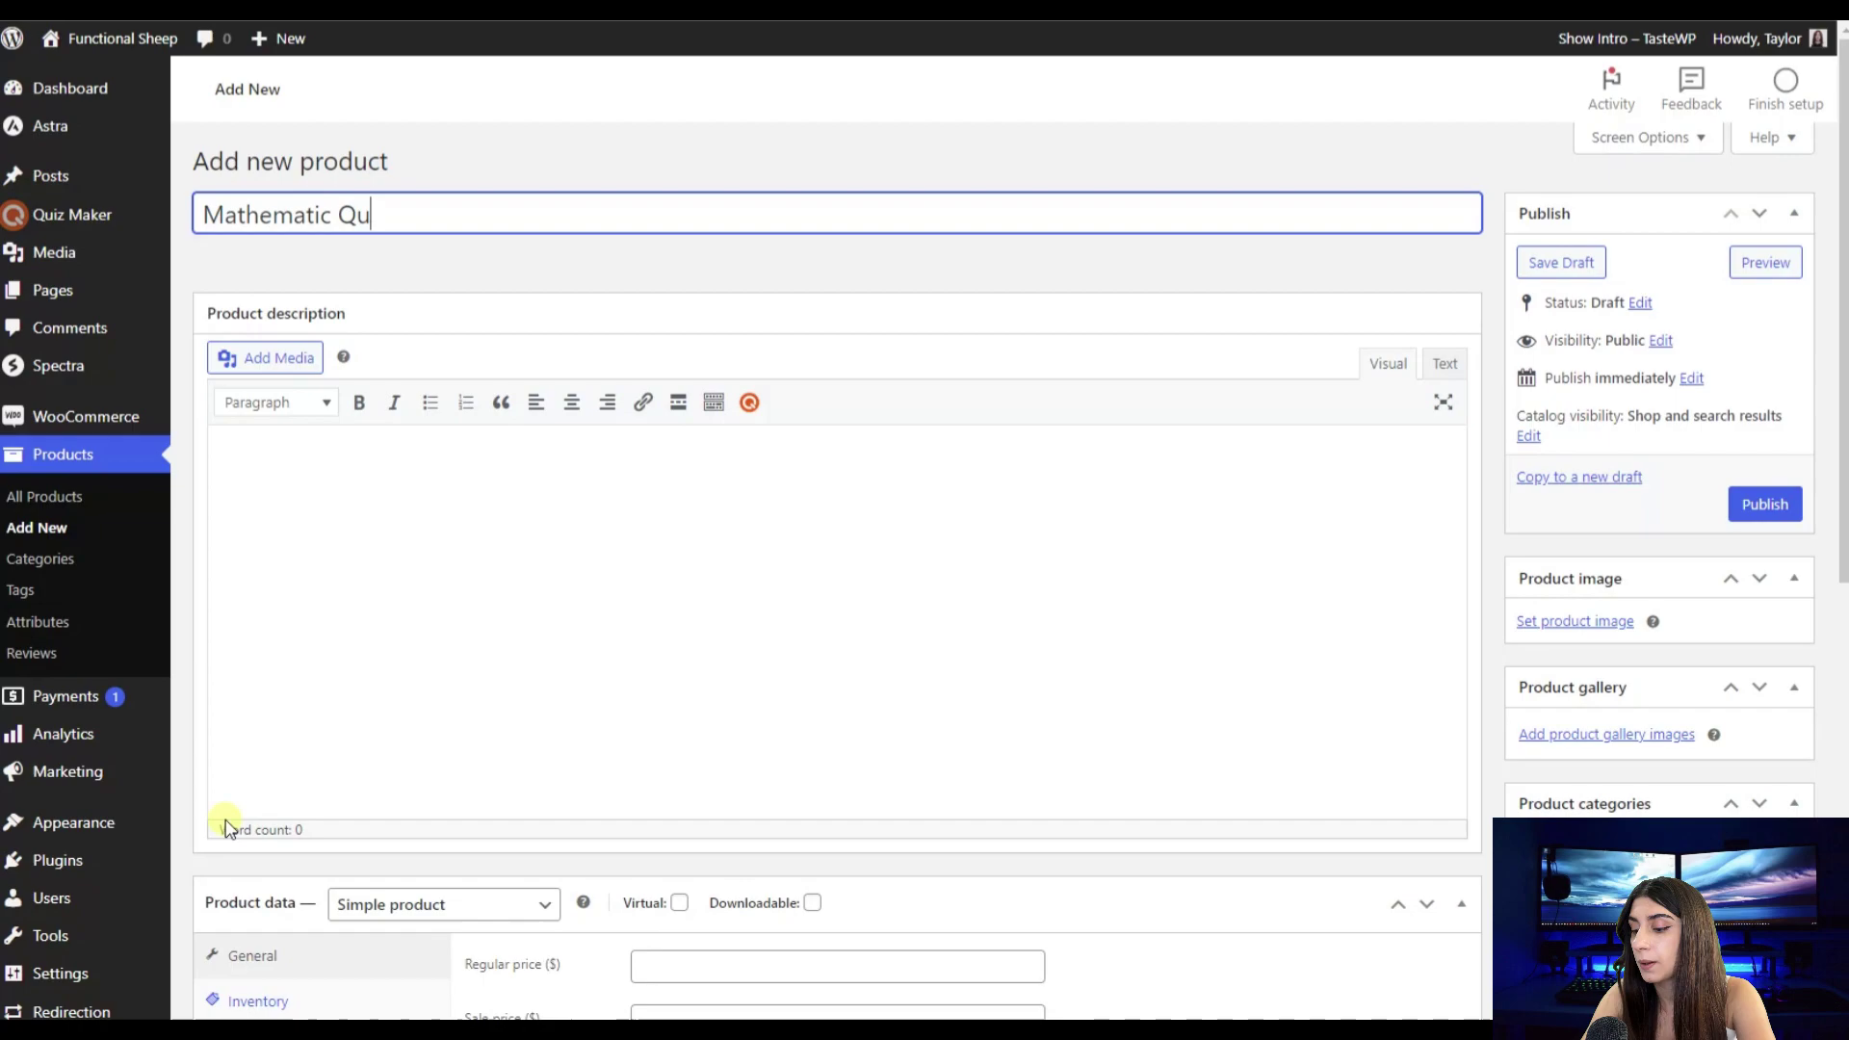
text(iz)
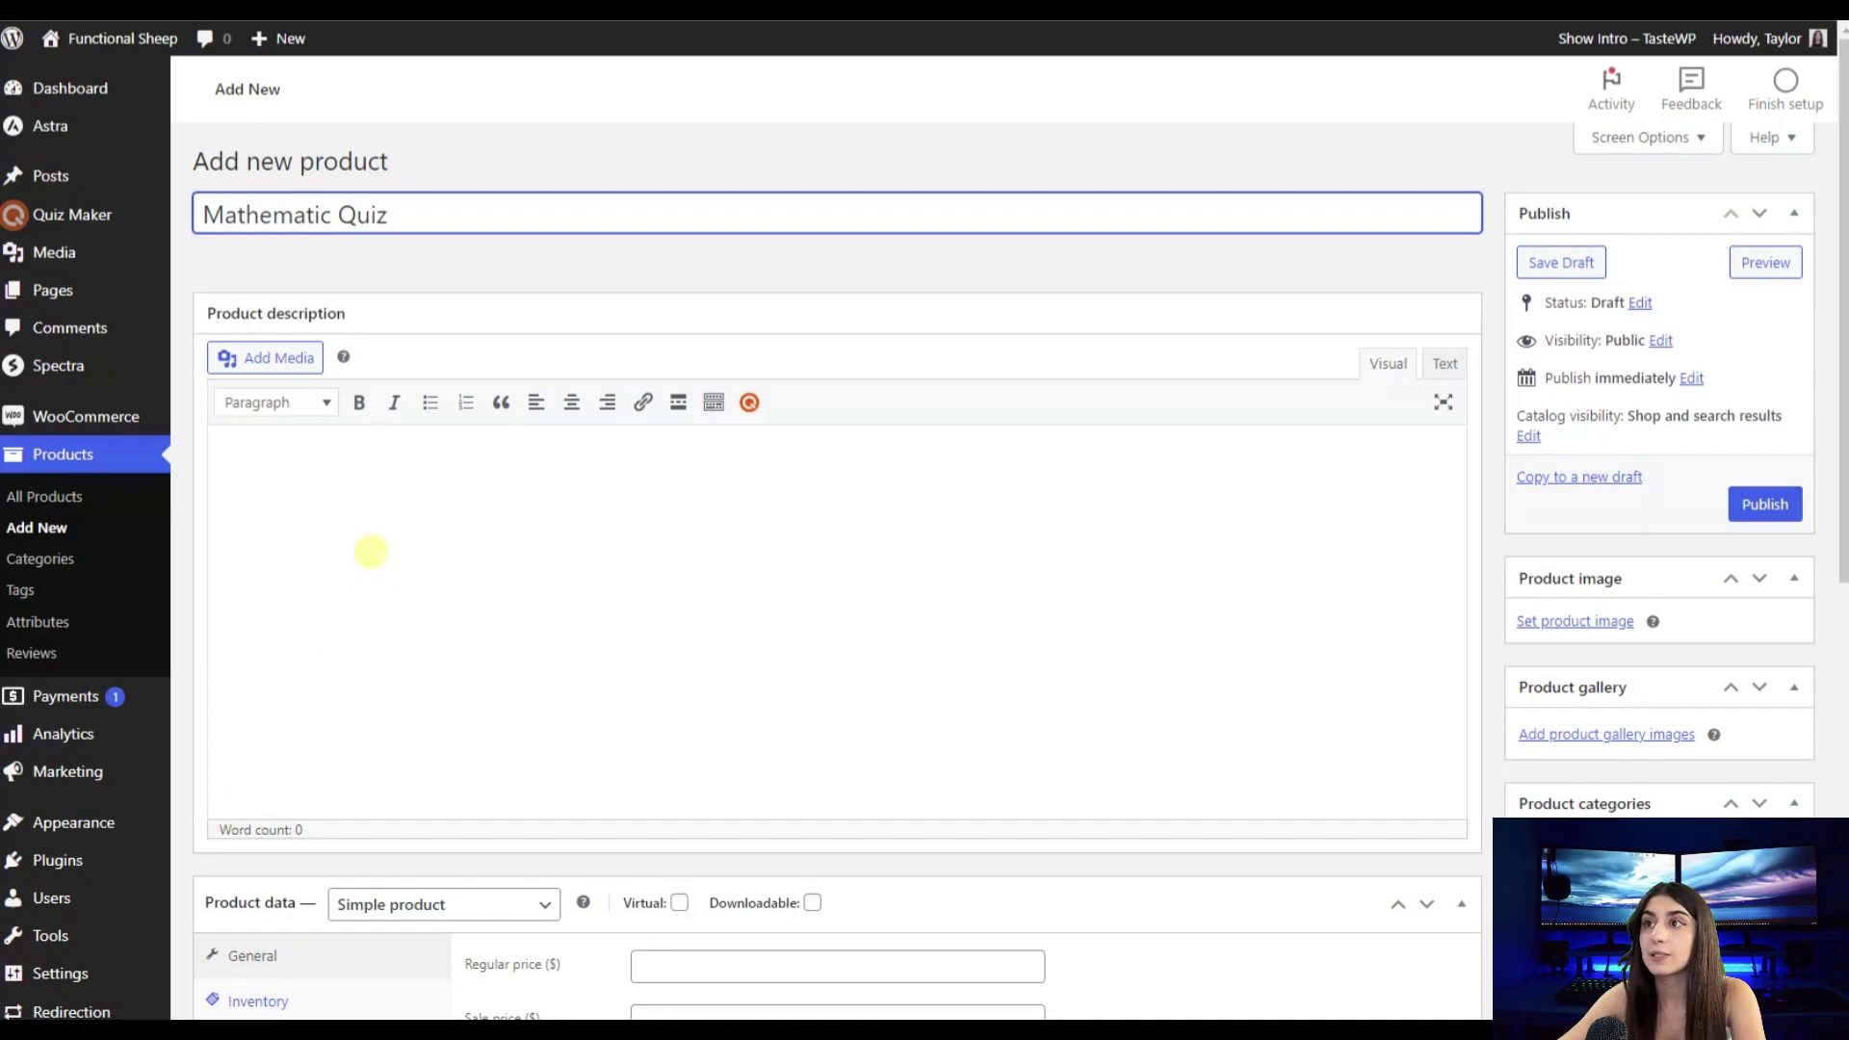
click(358, 551)
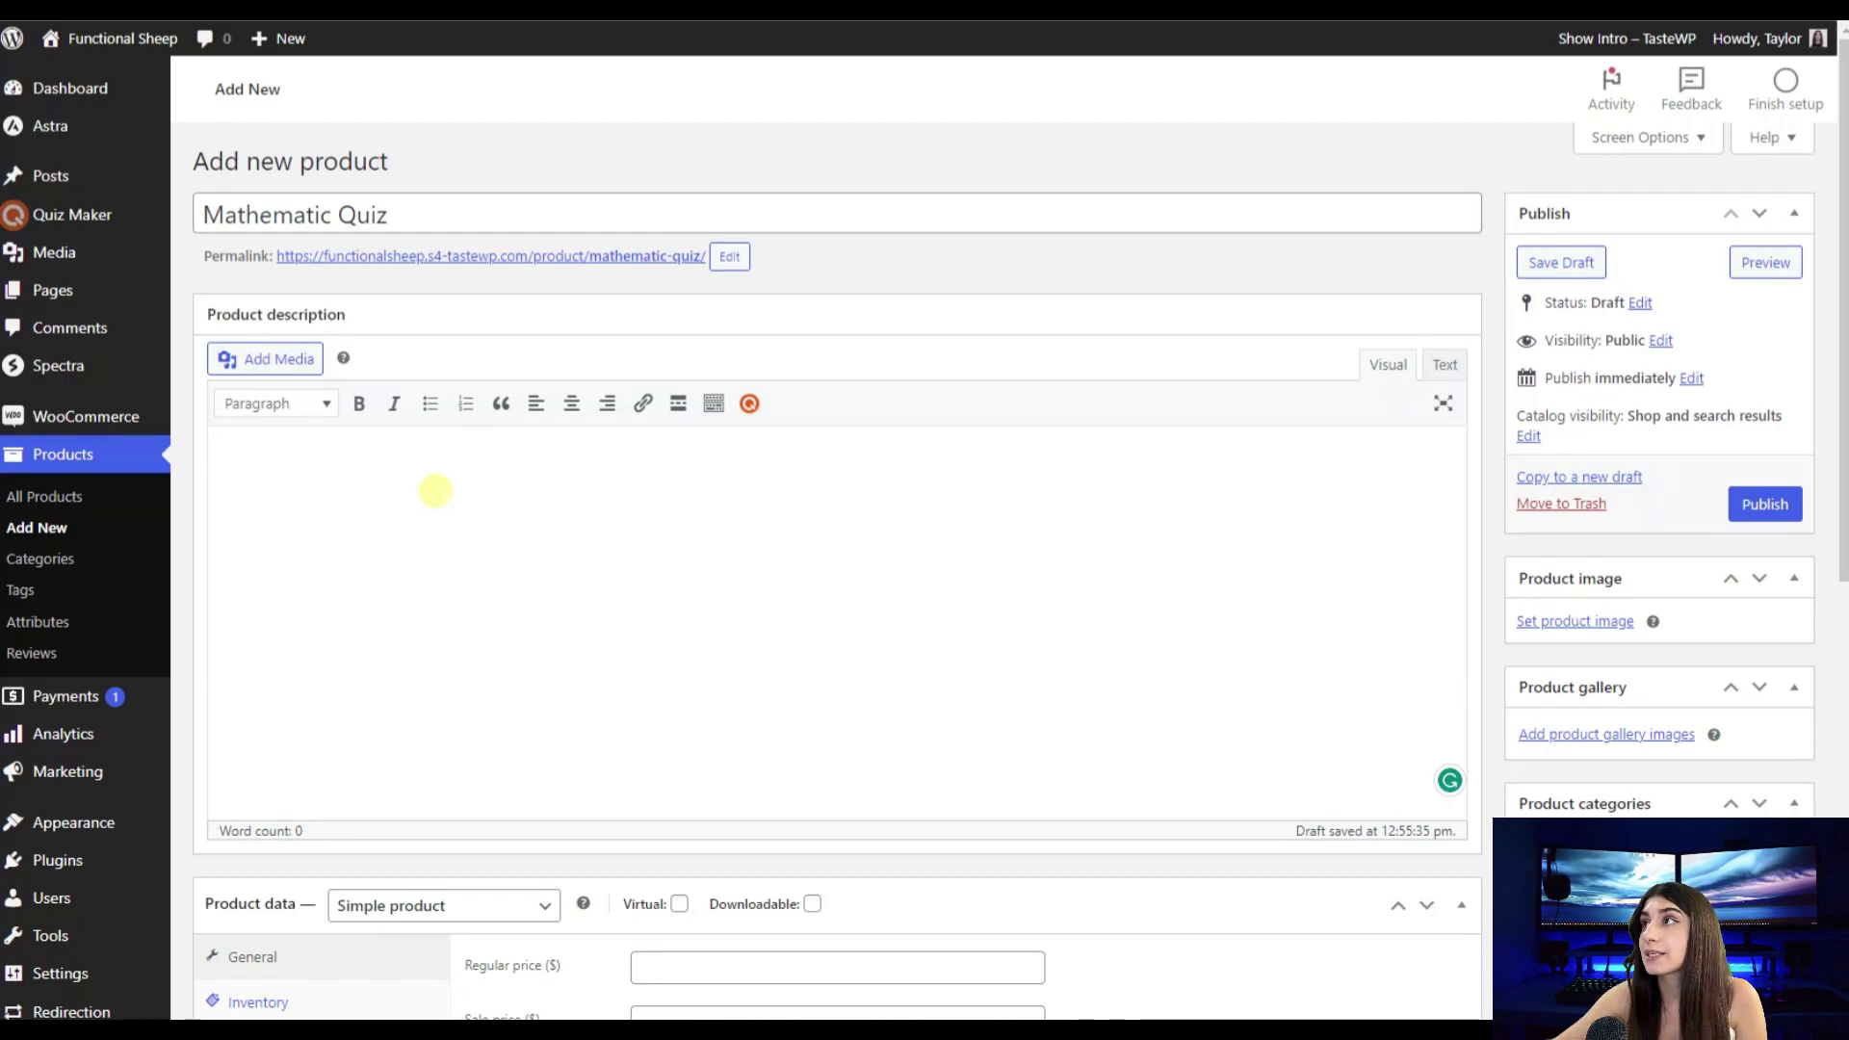
Copy the Mathematic Quiz shortcode [ays_quiz id="1"] into the product description.
click(236, 216)
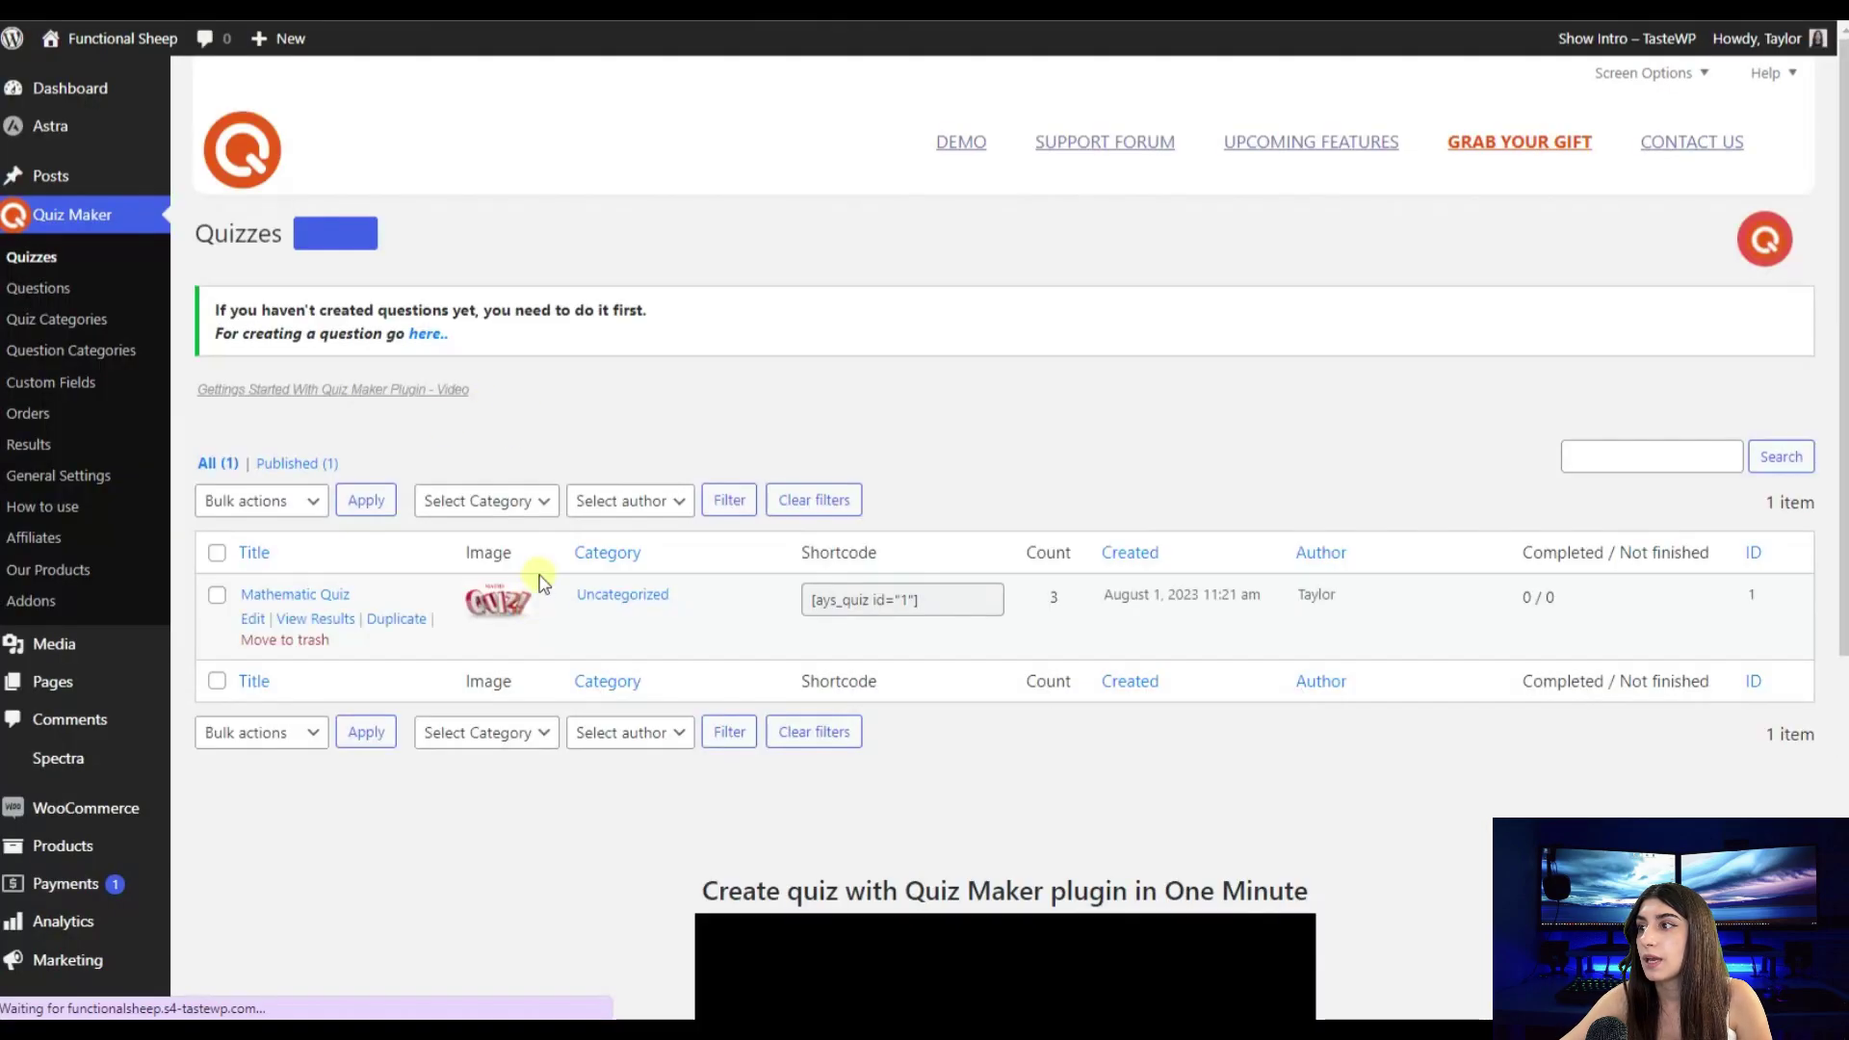
drag(957, 602, 791, 629)
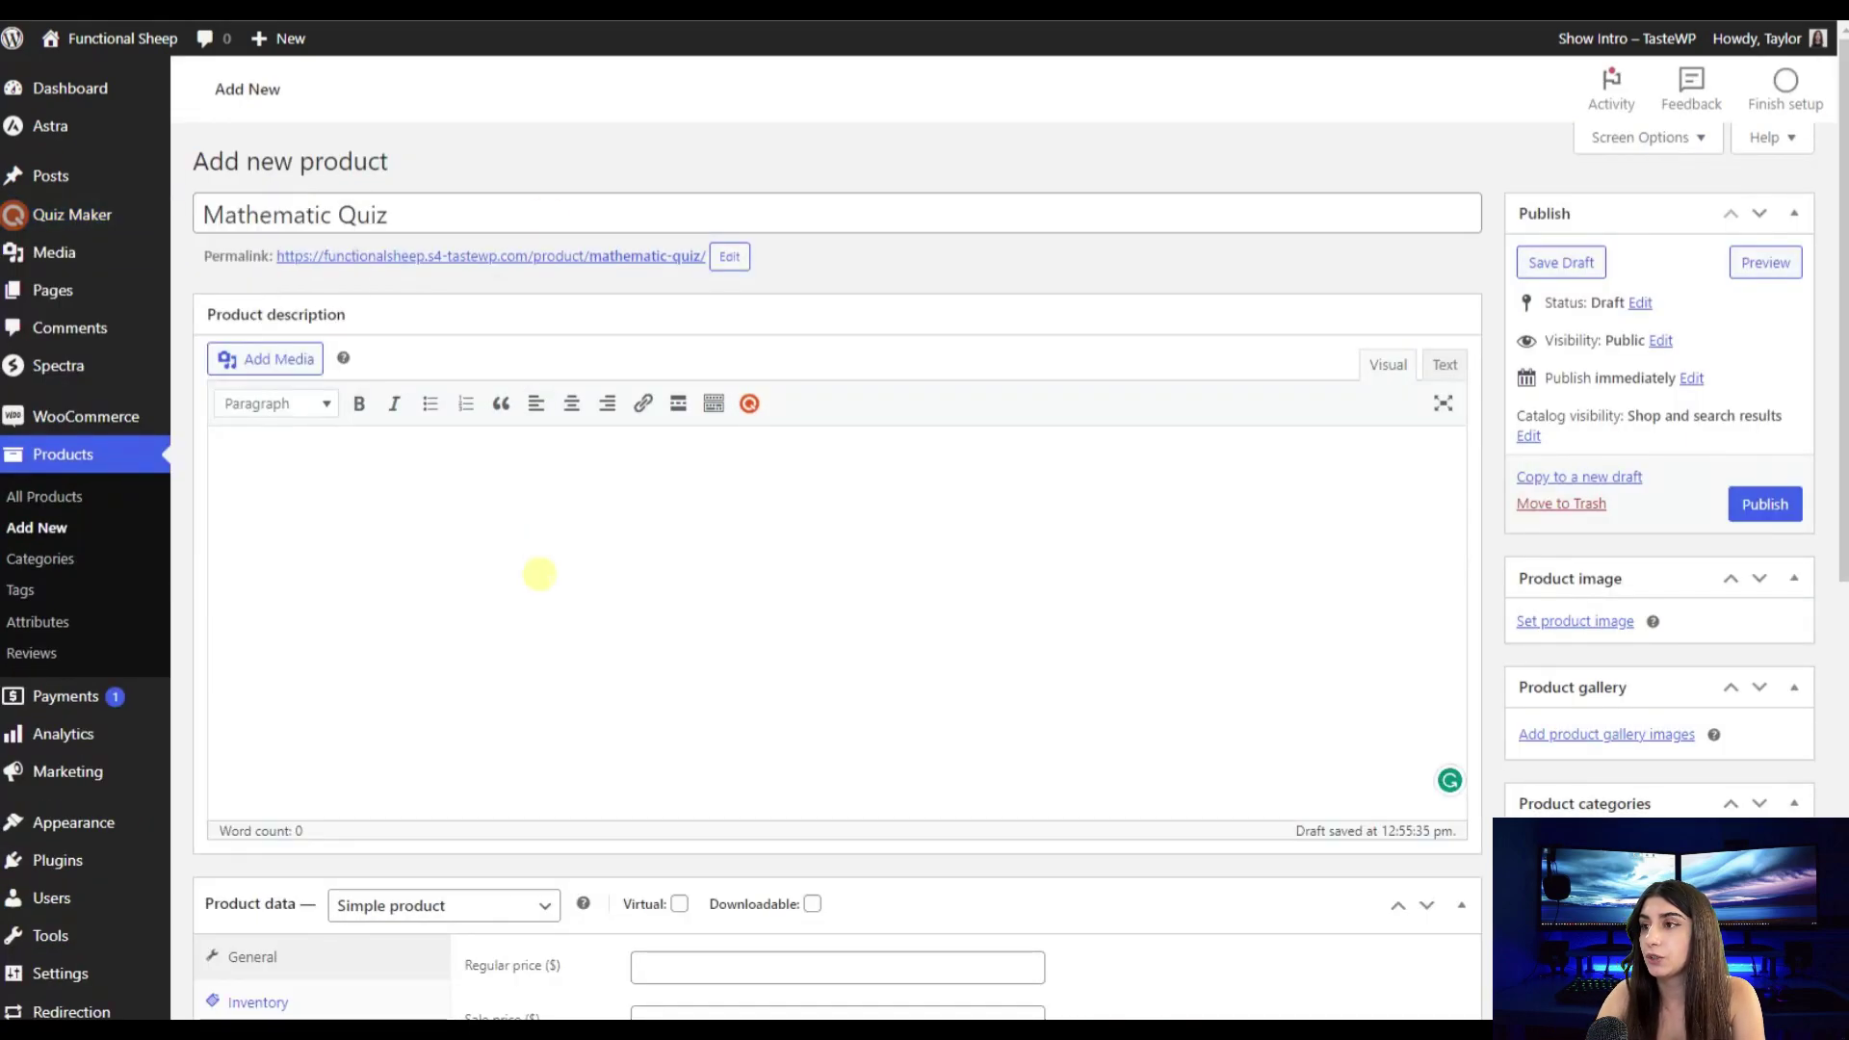
text([ays_quiz id="1"])
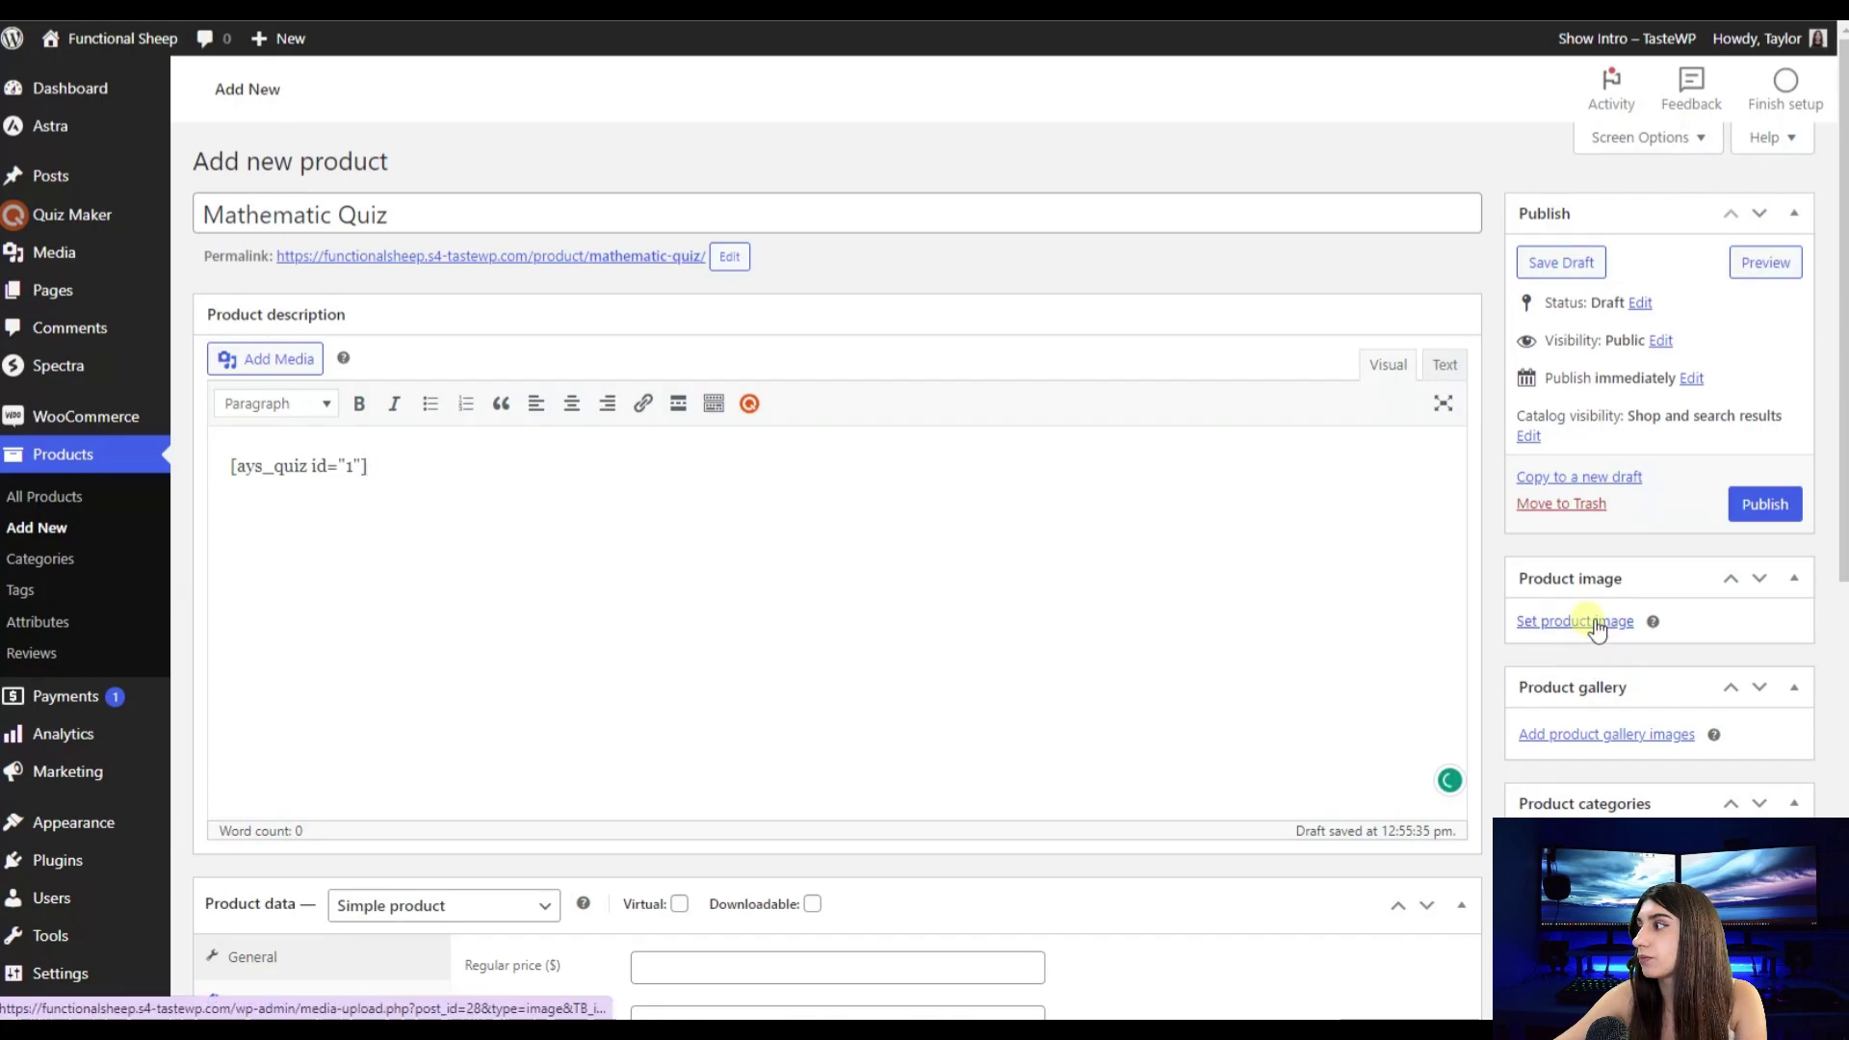
Set the MATHS QUIZ picture as the product image and mark the product virtual.
click(1597, 627)
click(86, 289)
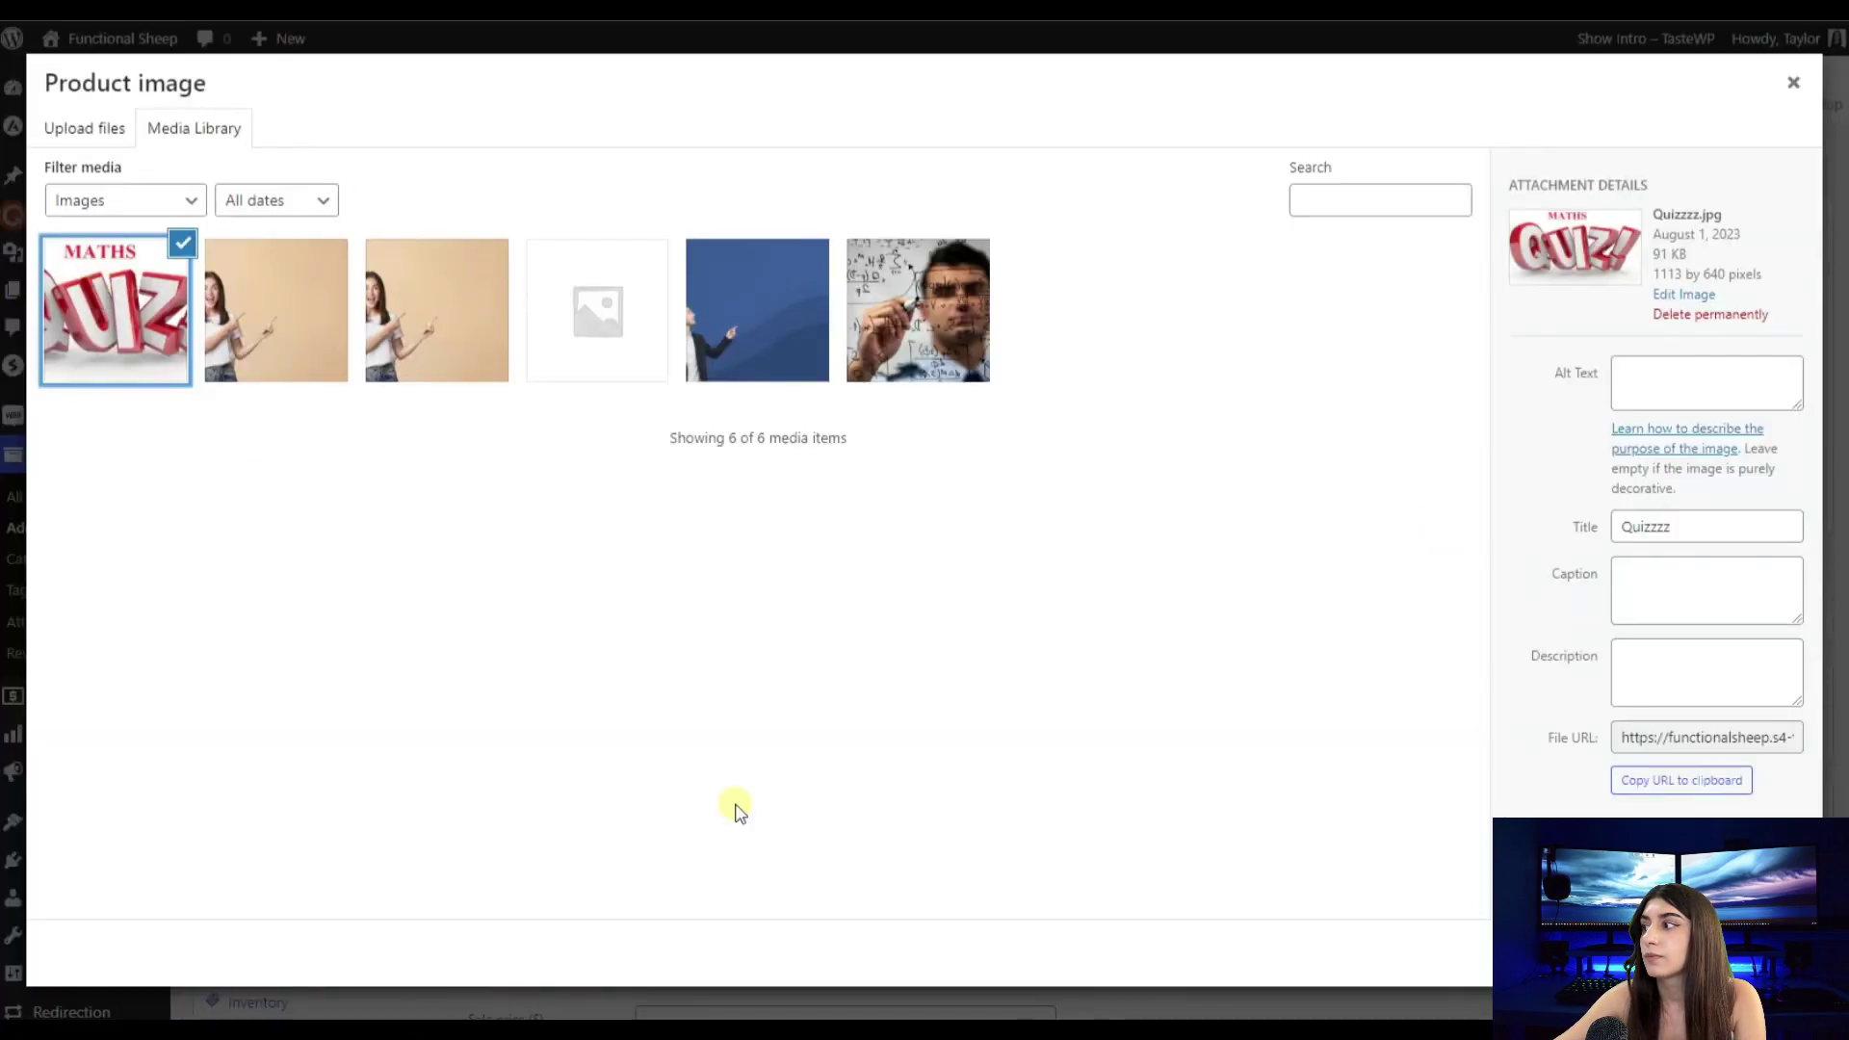
scroll(680, 758, down, 1)
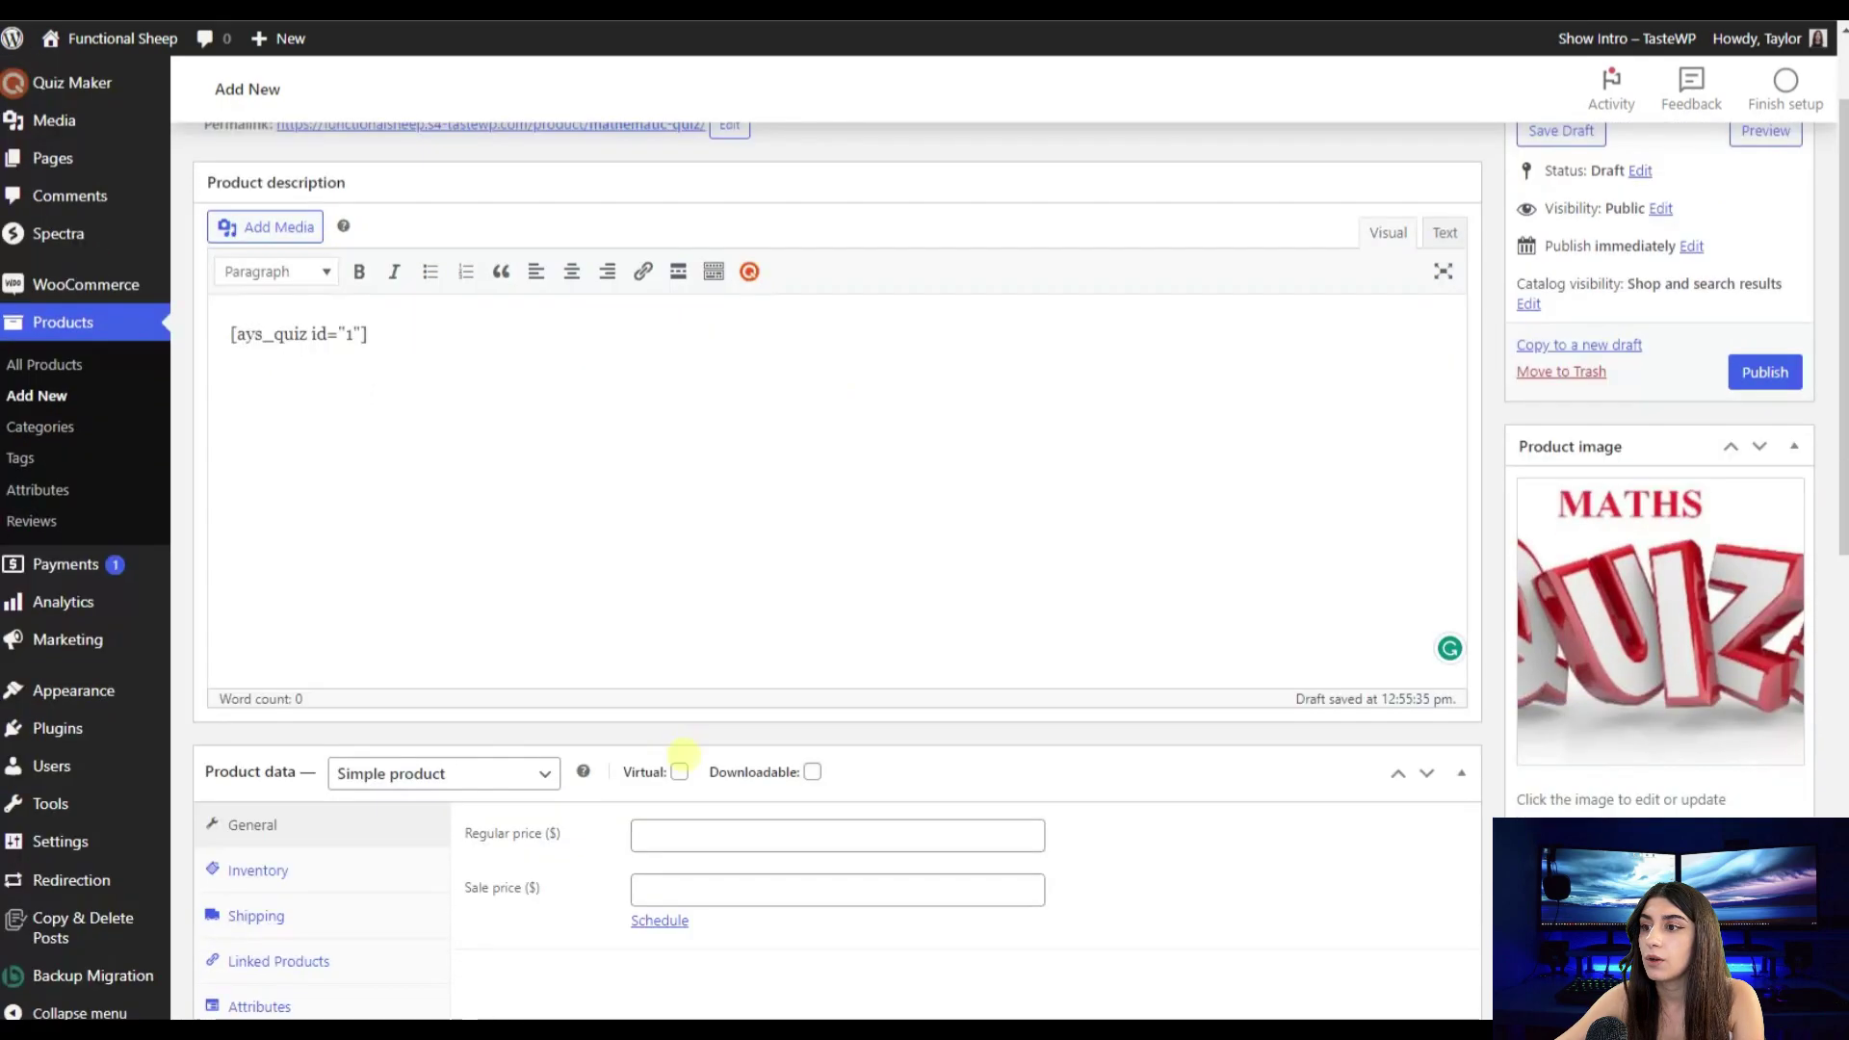
scroll(679, 759, down, 2)
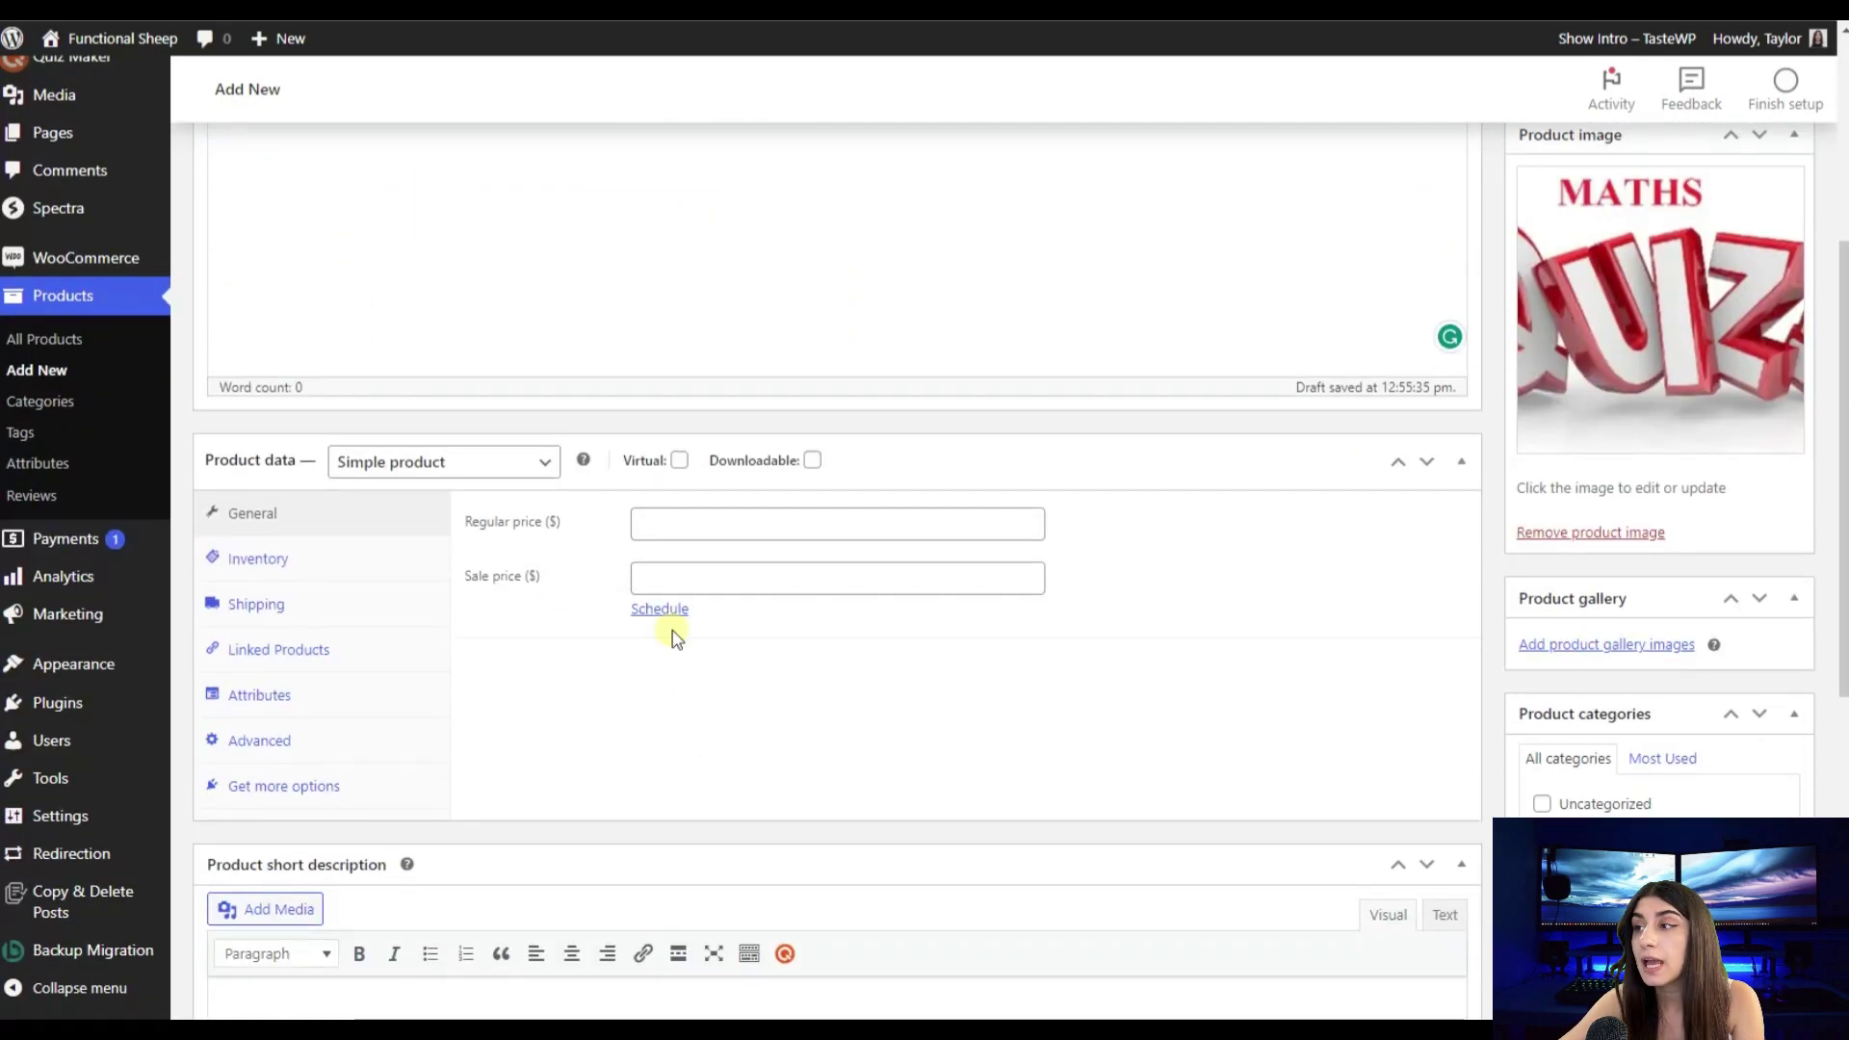
click(680, 459)
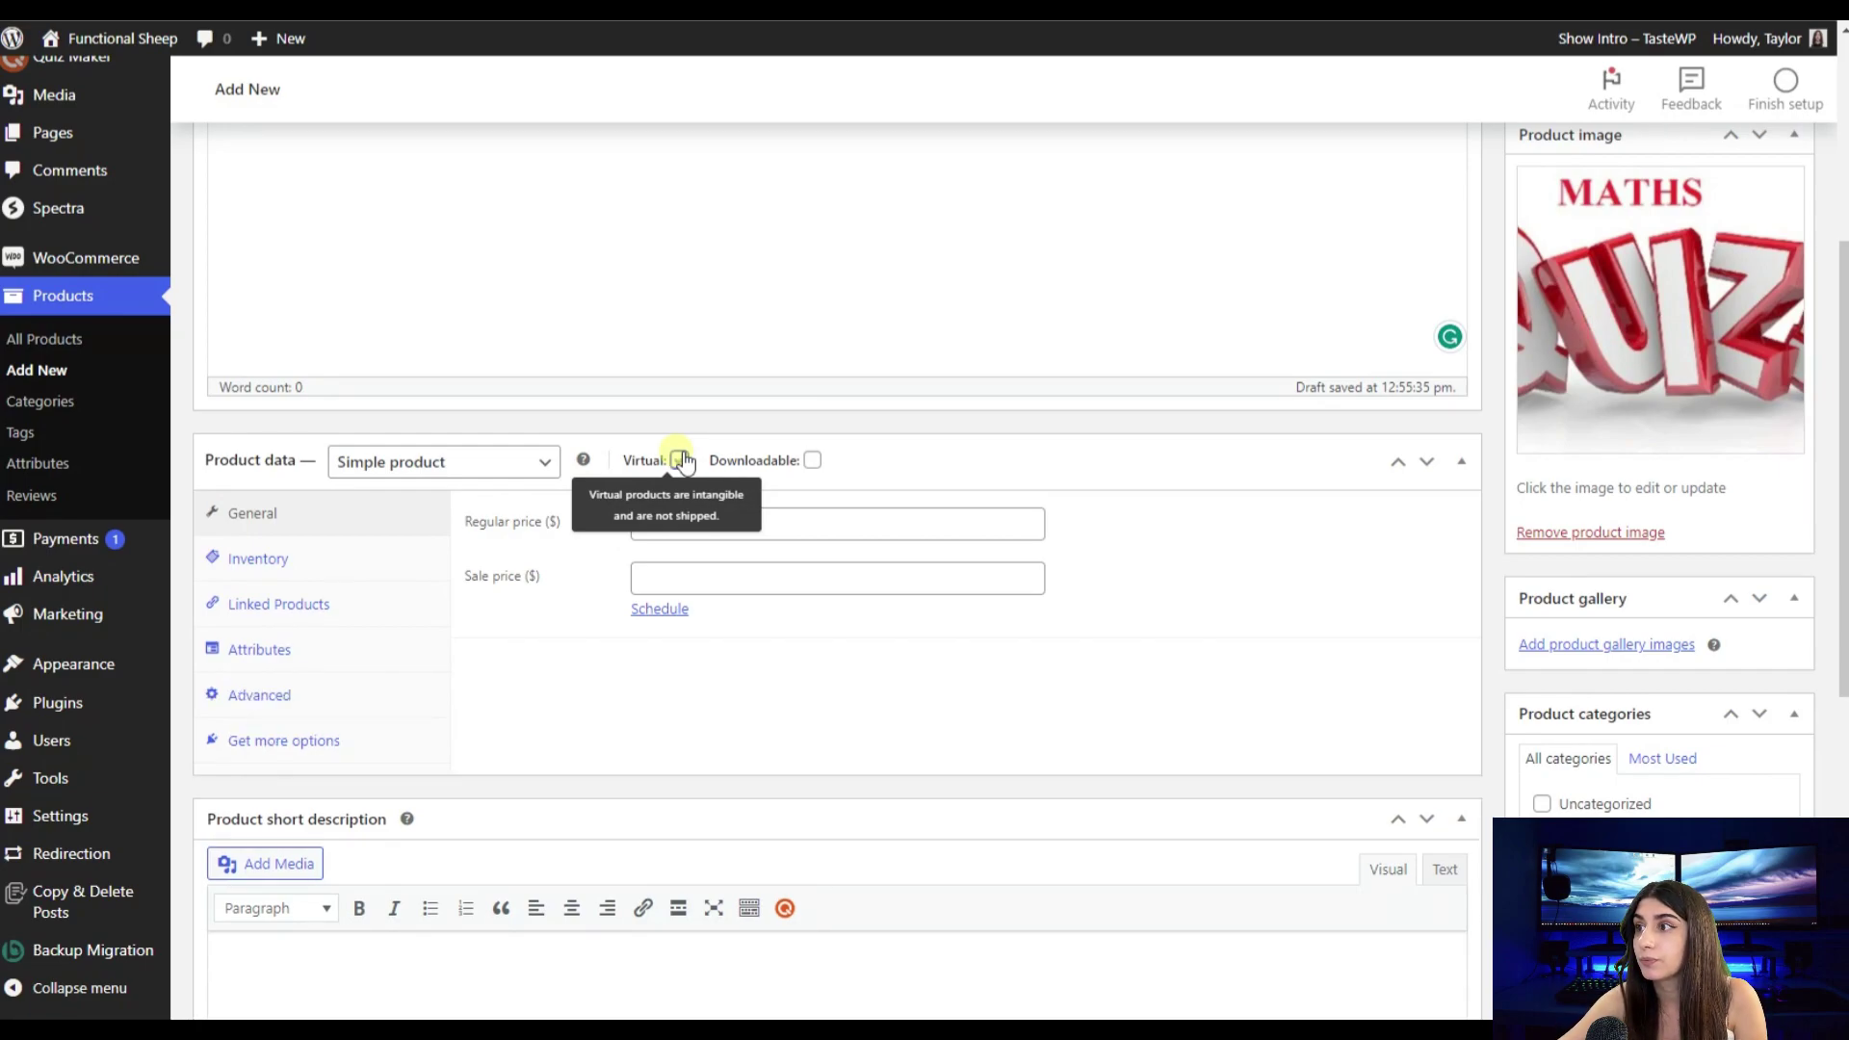
Set regular price 200 and sale price 100, then publish the product.
click(740, 521)
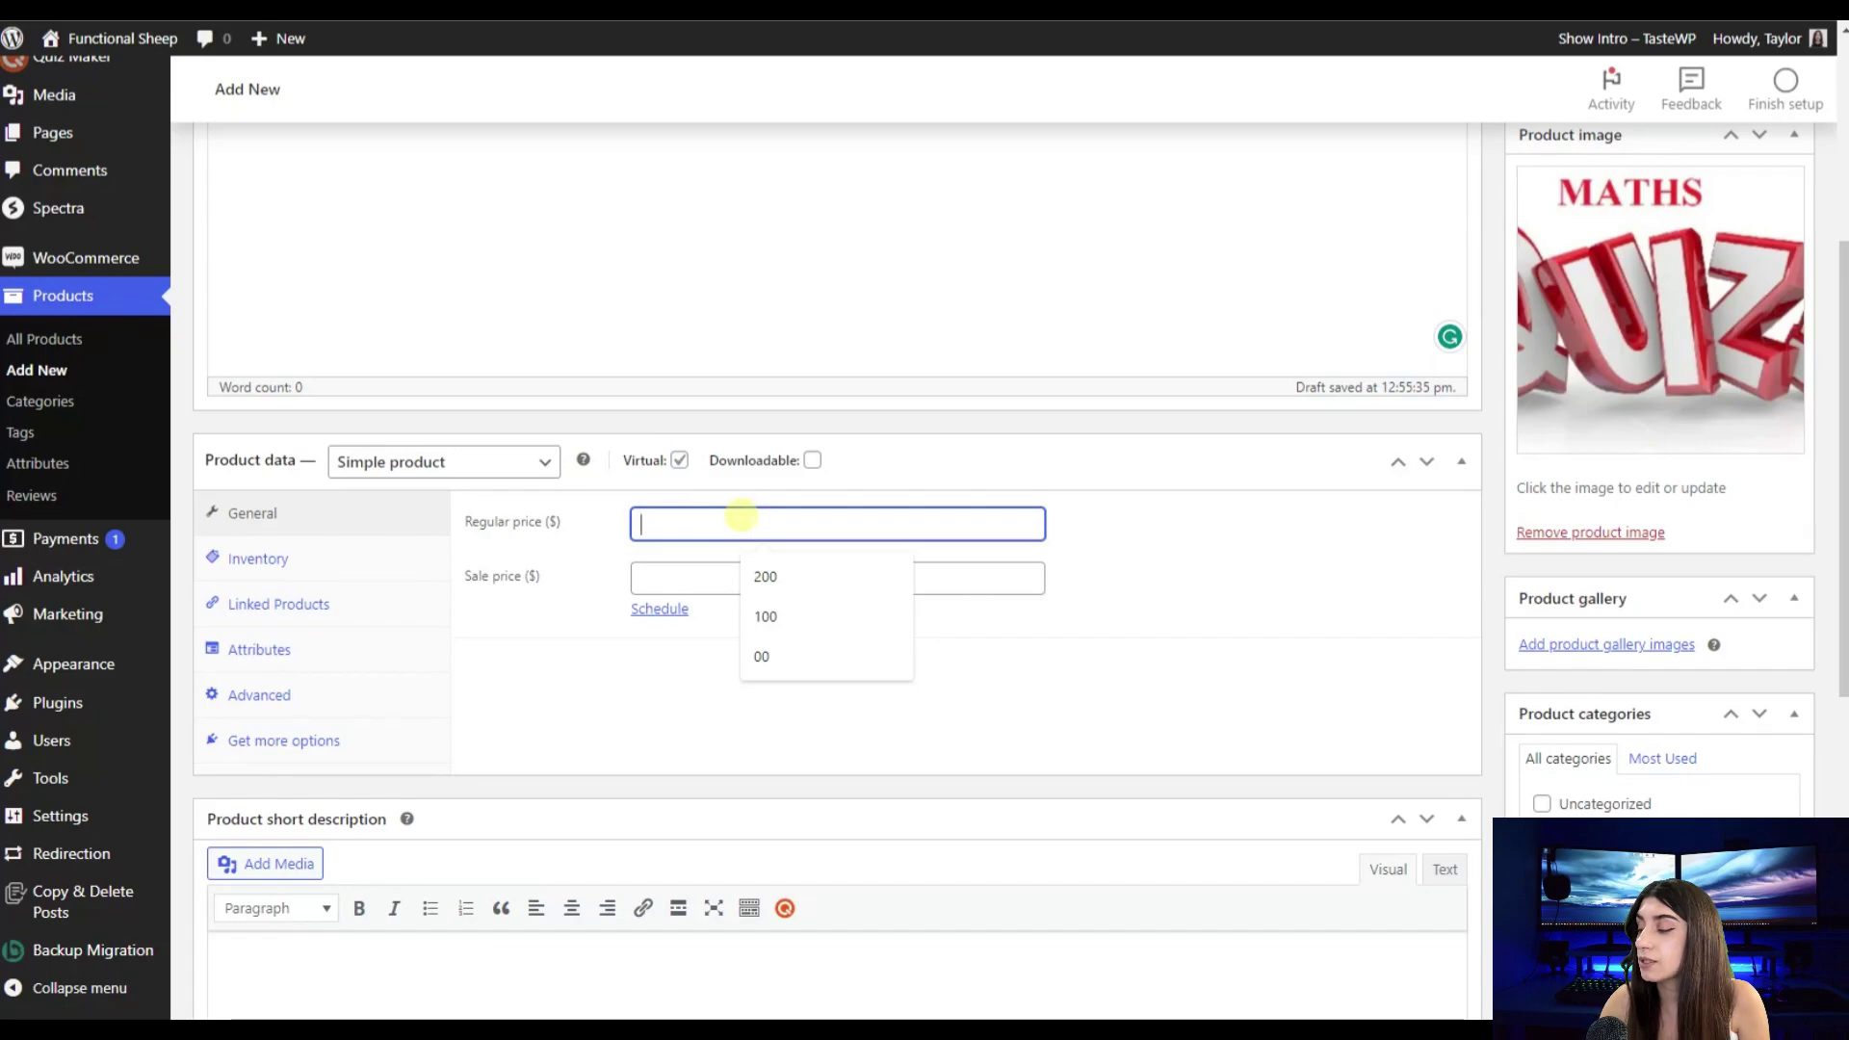
text(200)
click(798, 581)
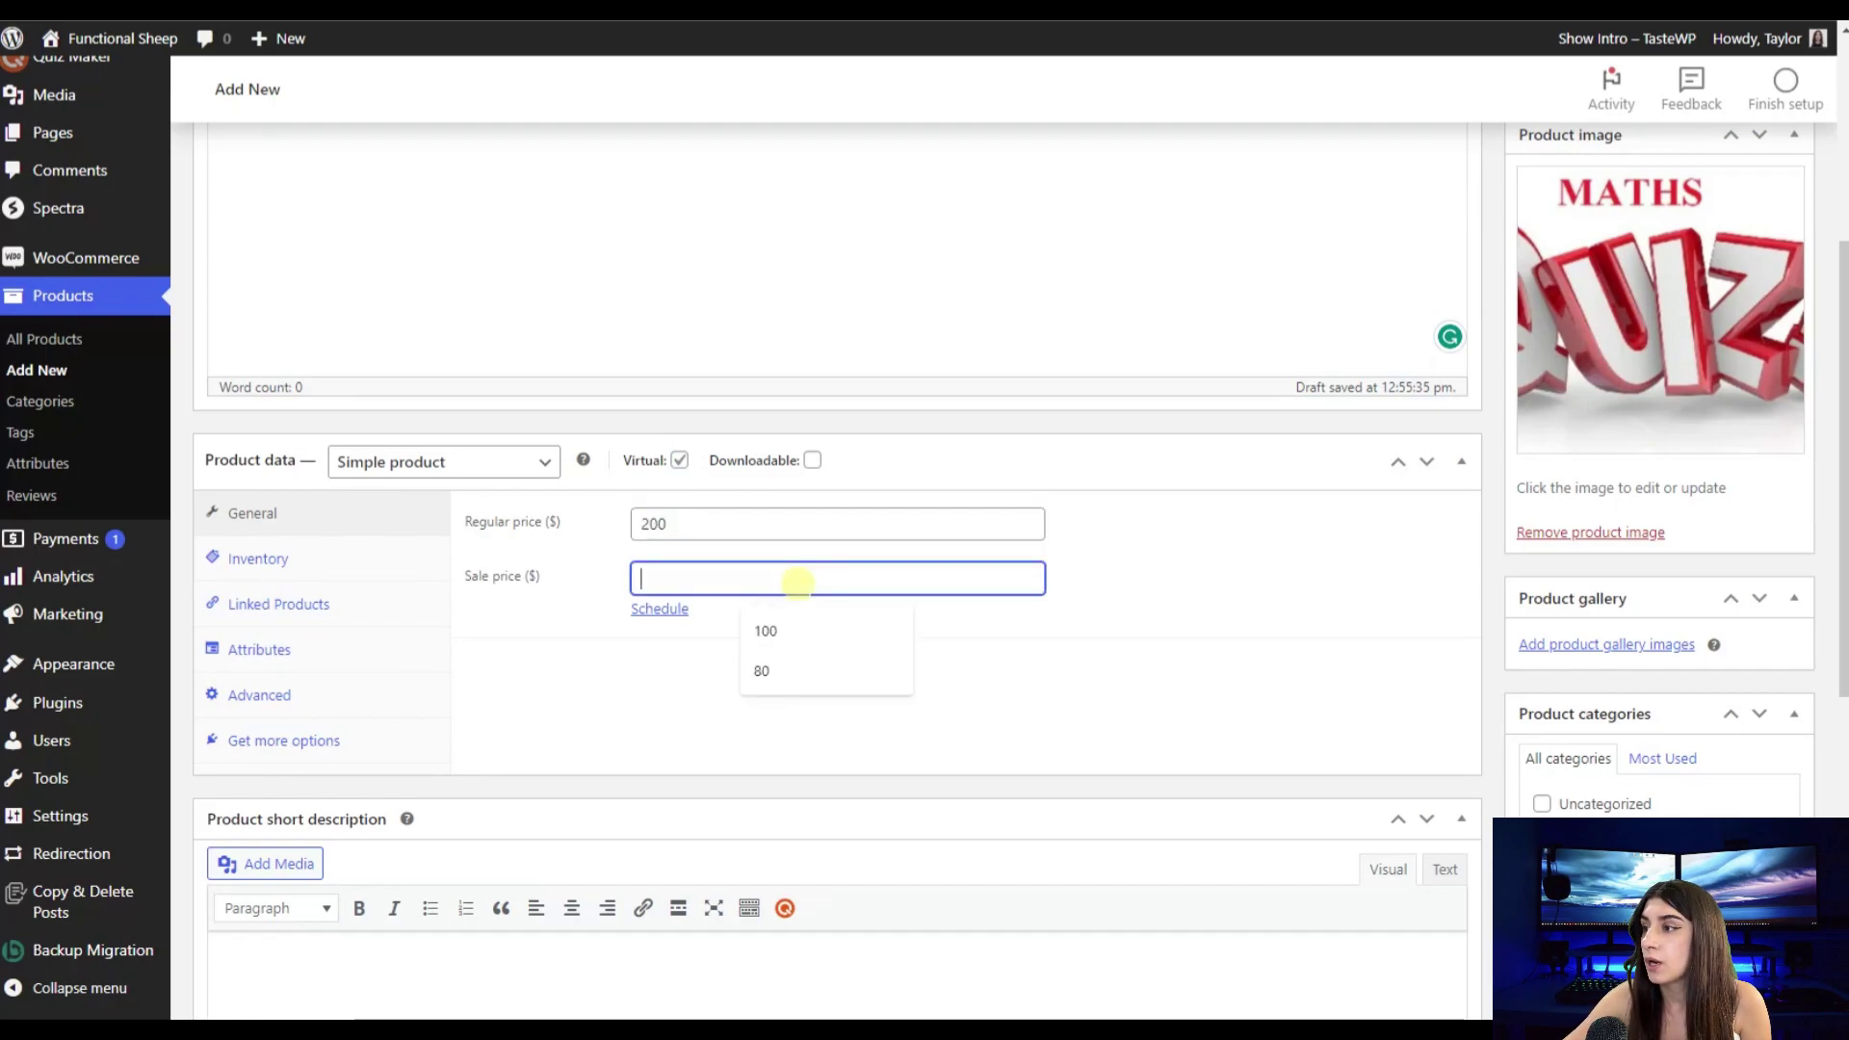
text(100)
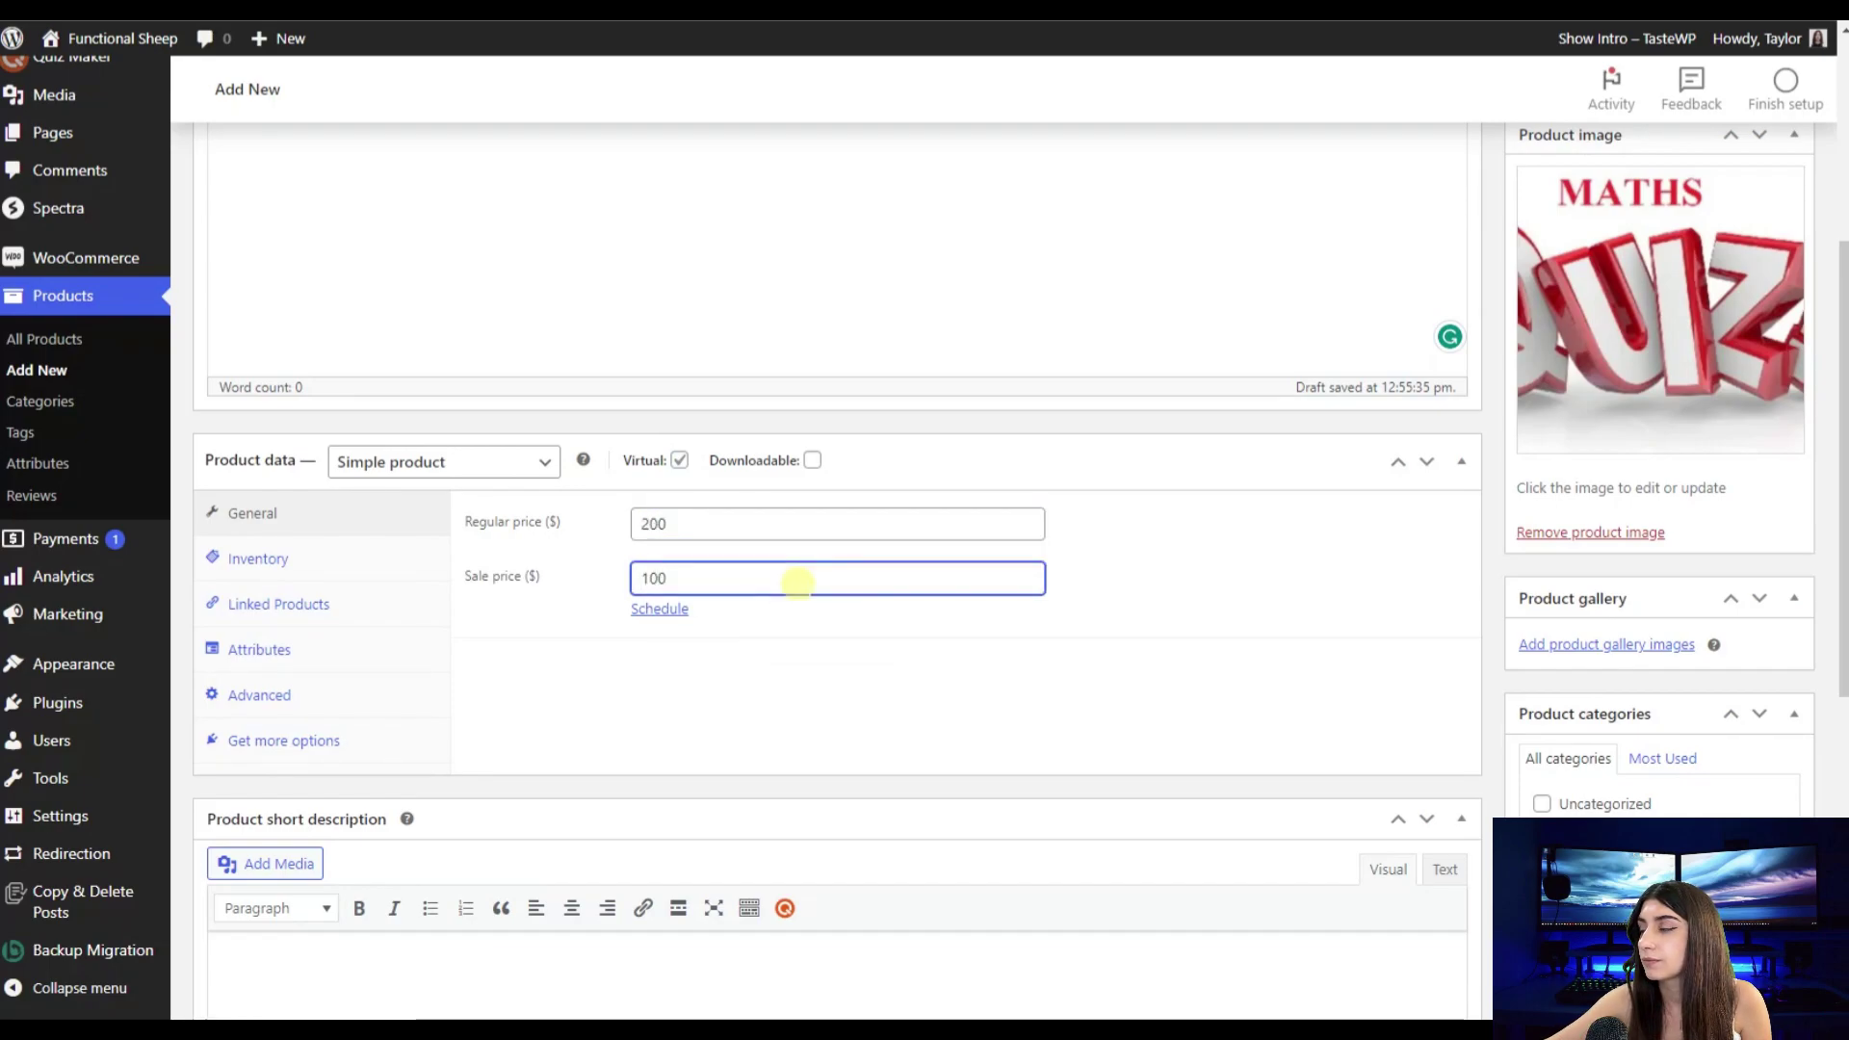
scroll(836, 528, down, 2)
scroll(1004, 549, down, 2)
scroll(950, 570, up, 4)
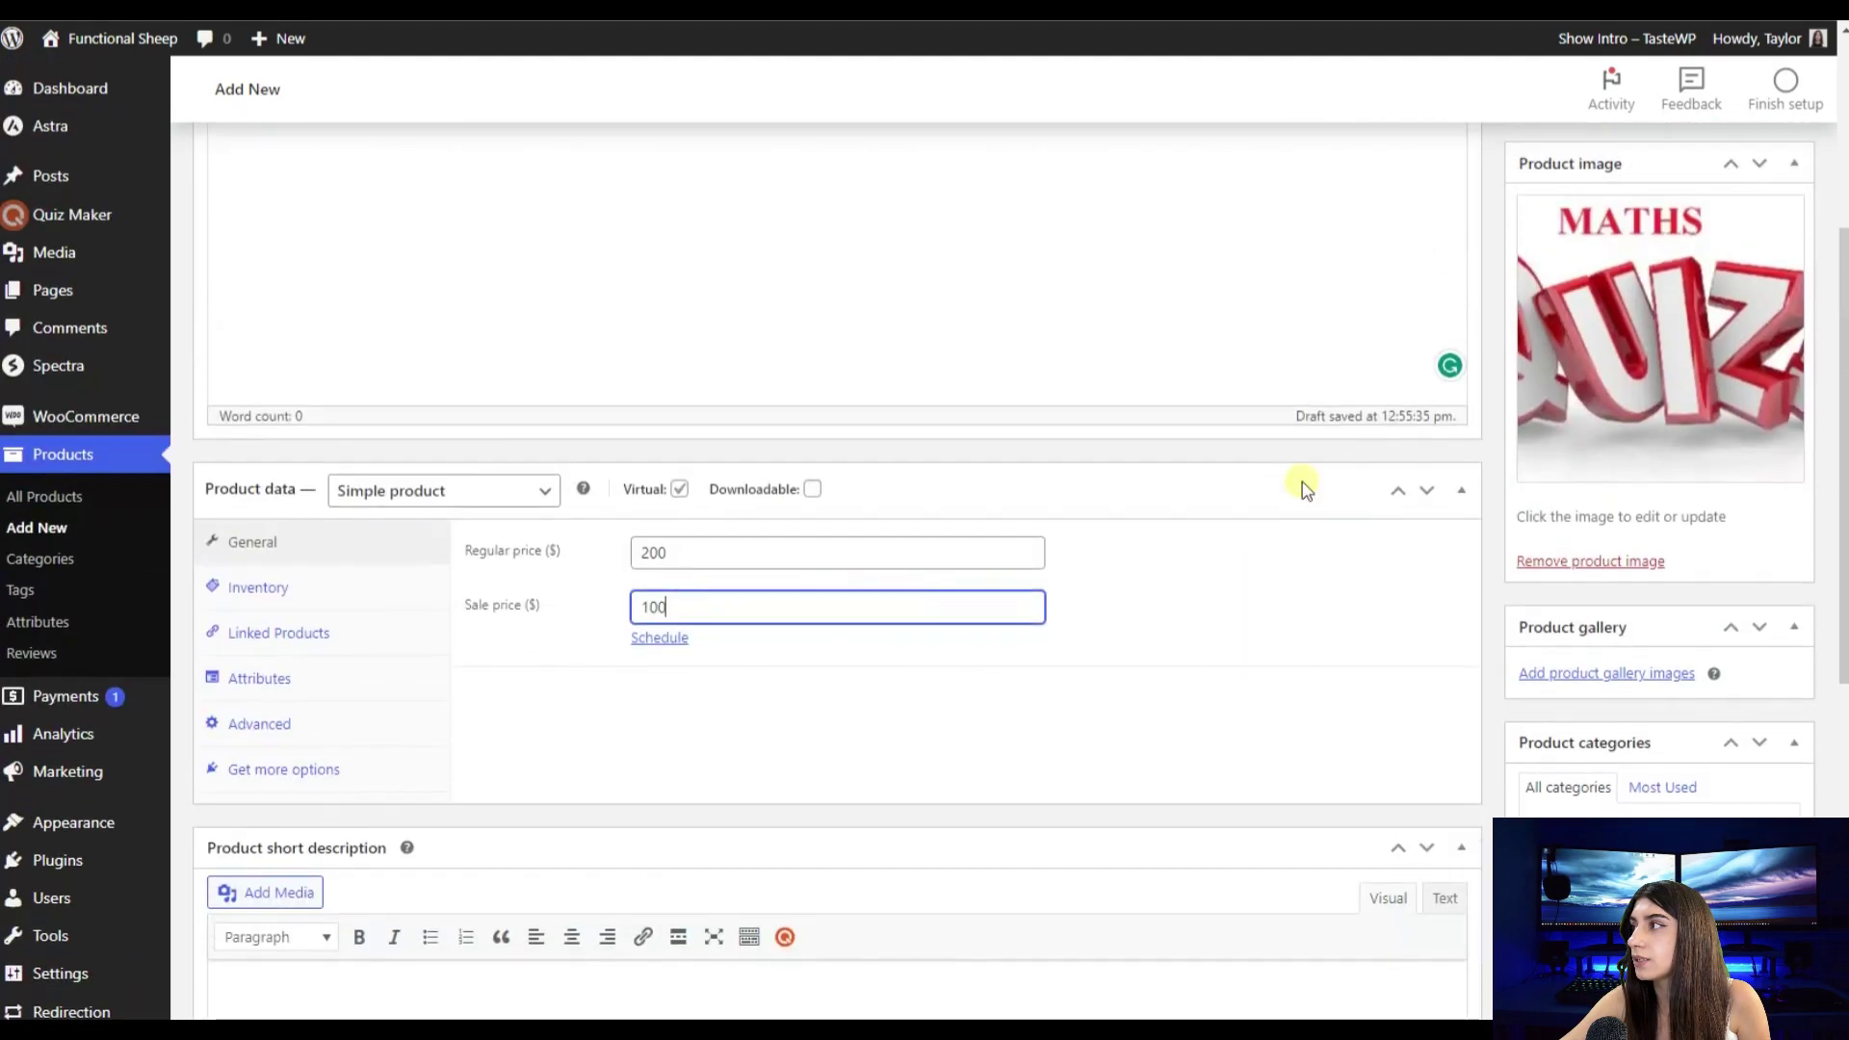
scroll(1301, 482, up, 3)
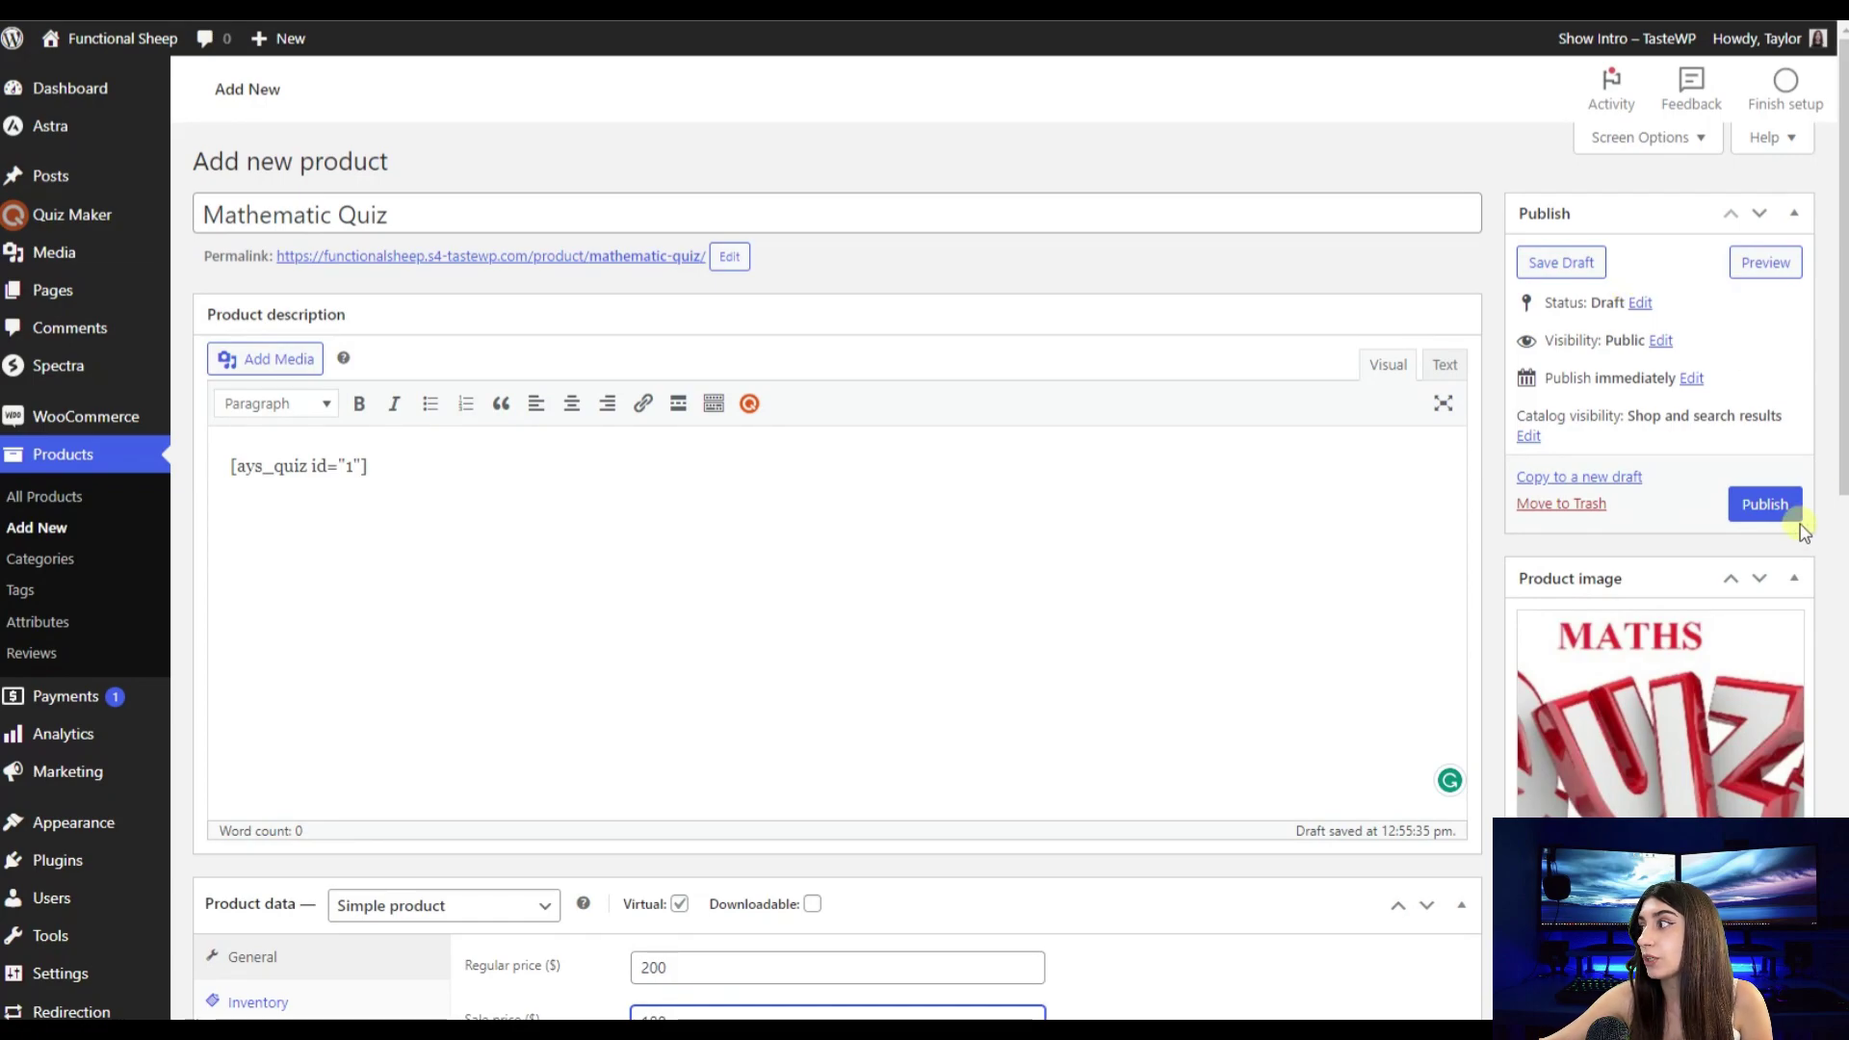
click(1766, 503)
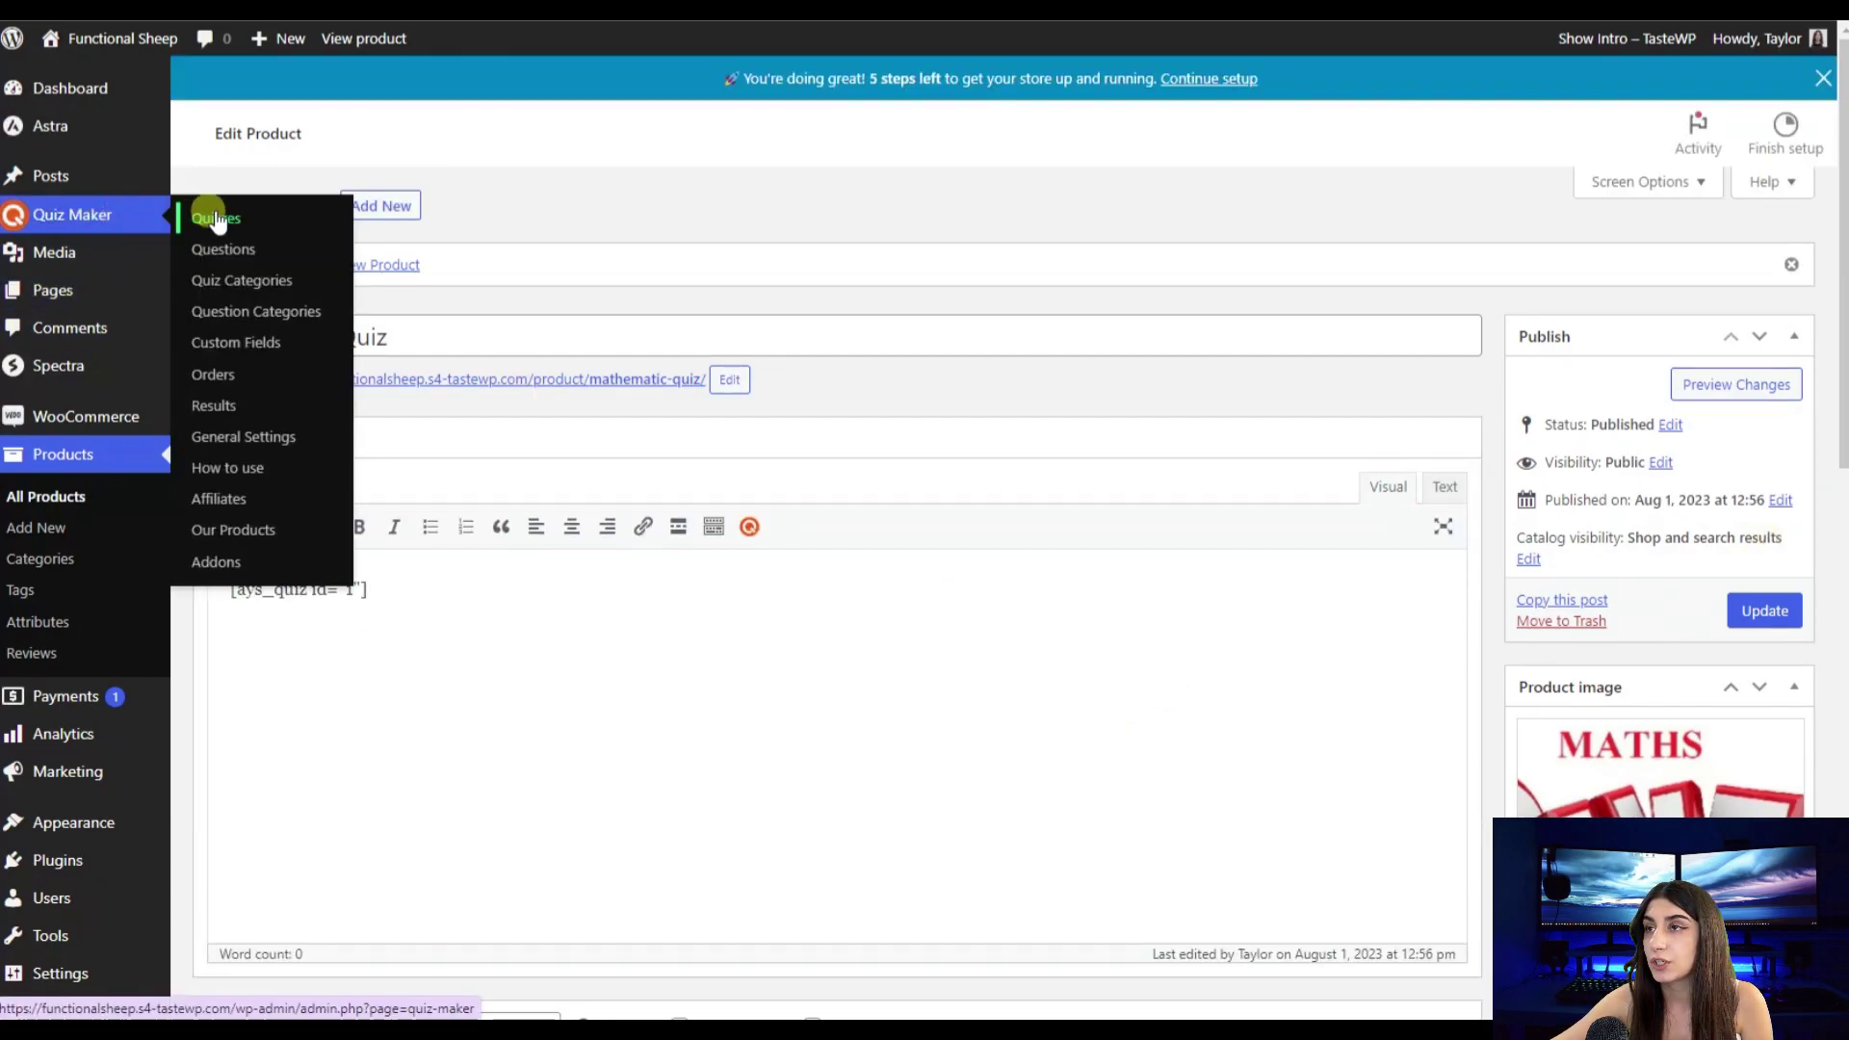
Enable WooCommerce for Mathematic Quiz, connect the existing product, and save the quiz.
click(209, 219)
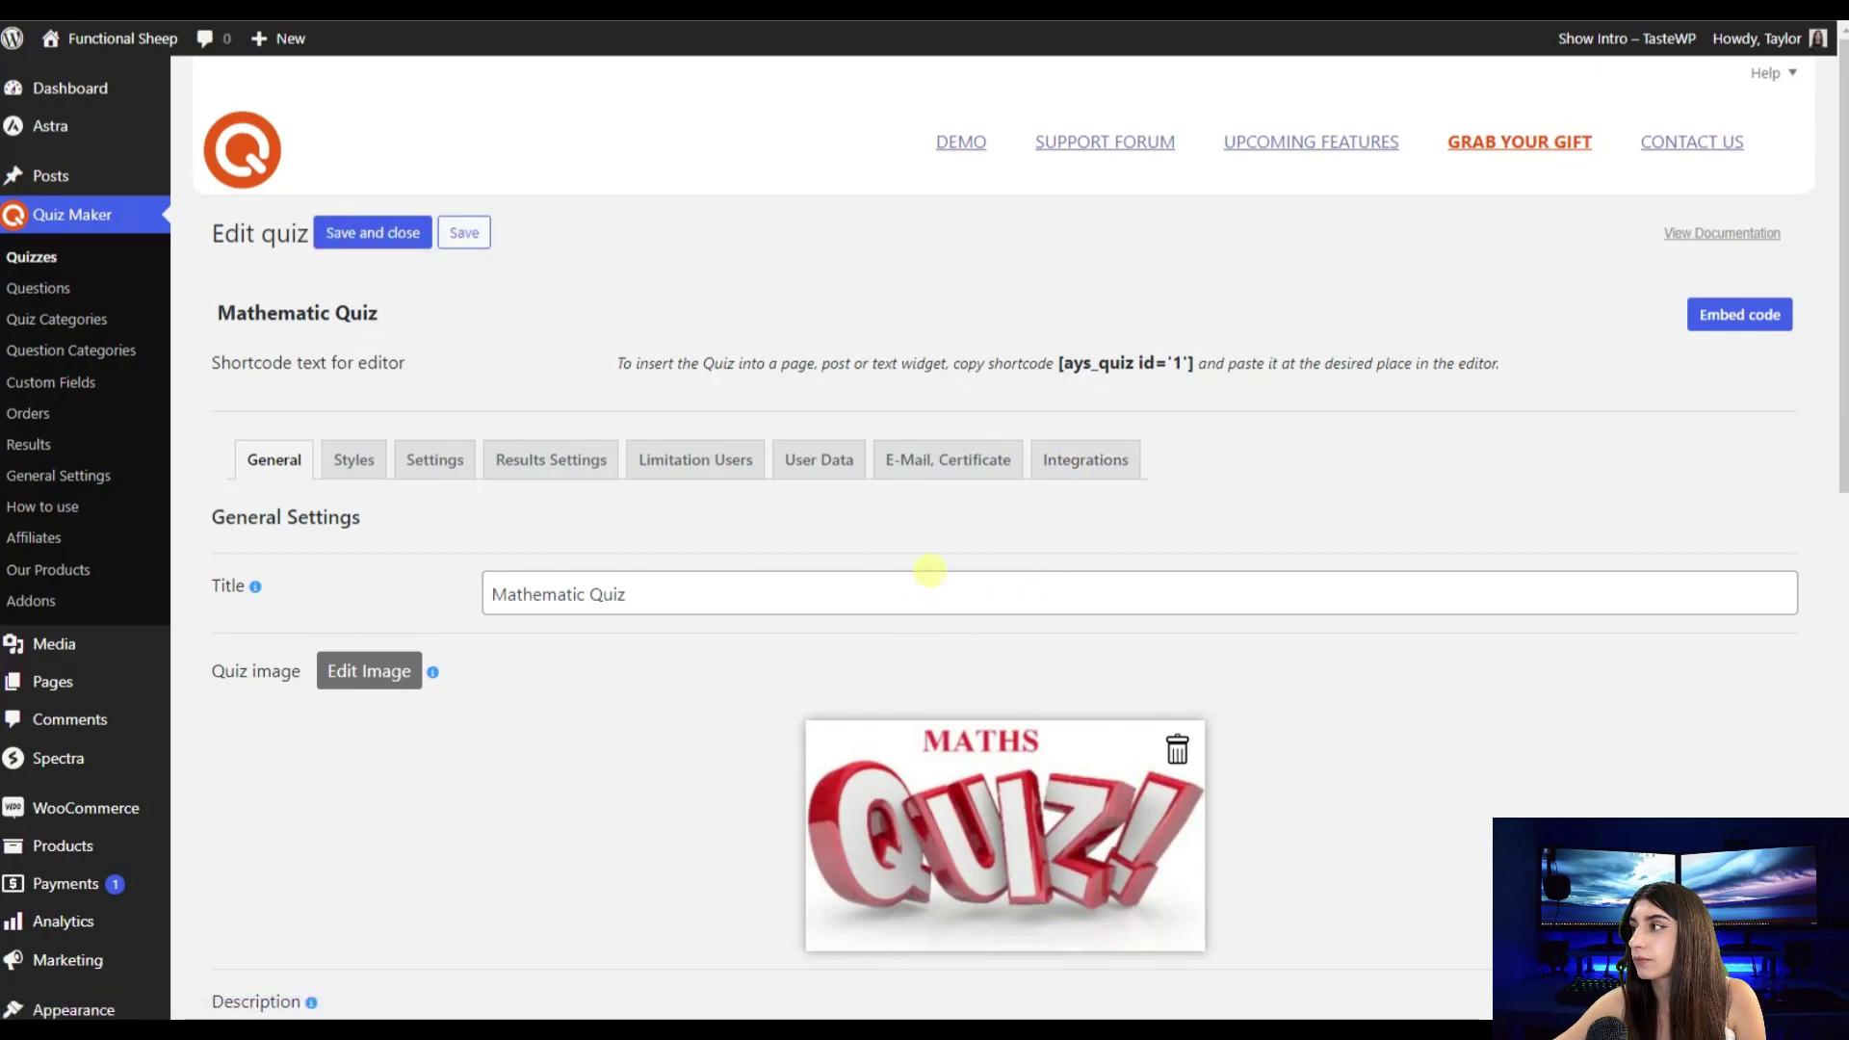
click(1110, 462)
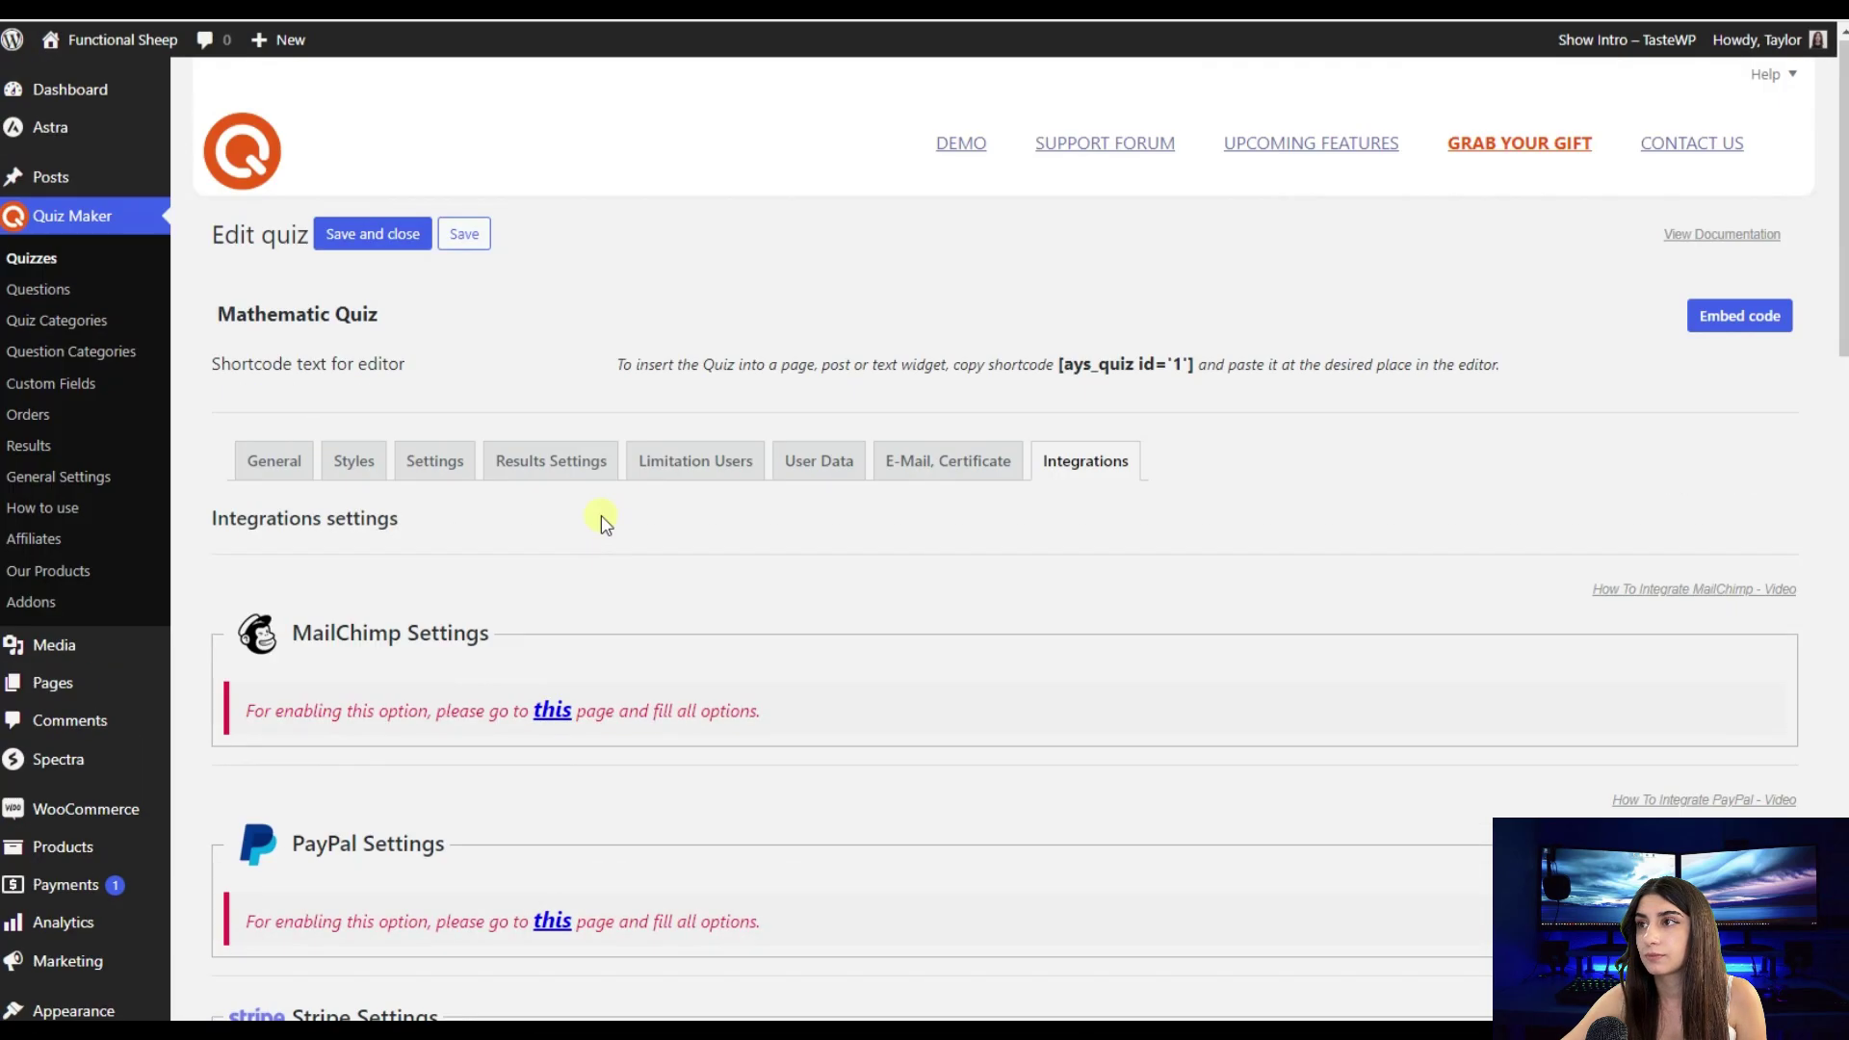
scroll(605, 523, down, 5)
scroll(603, 524, down, 6)
scroll(605, 527, down, 2)
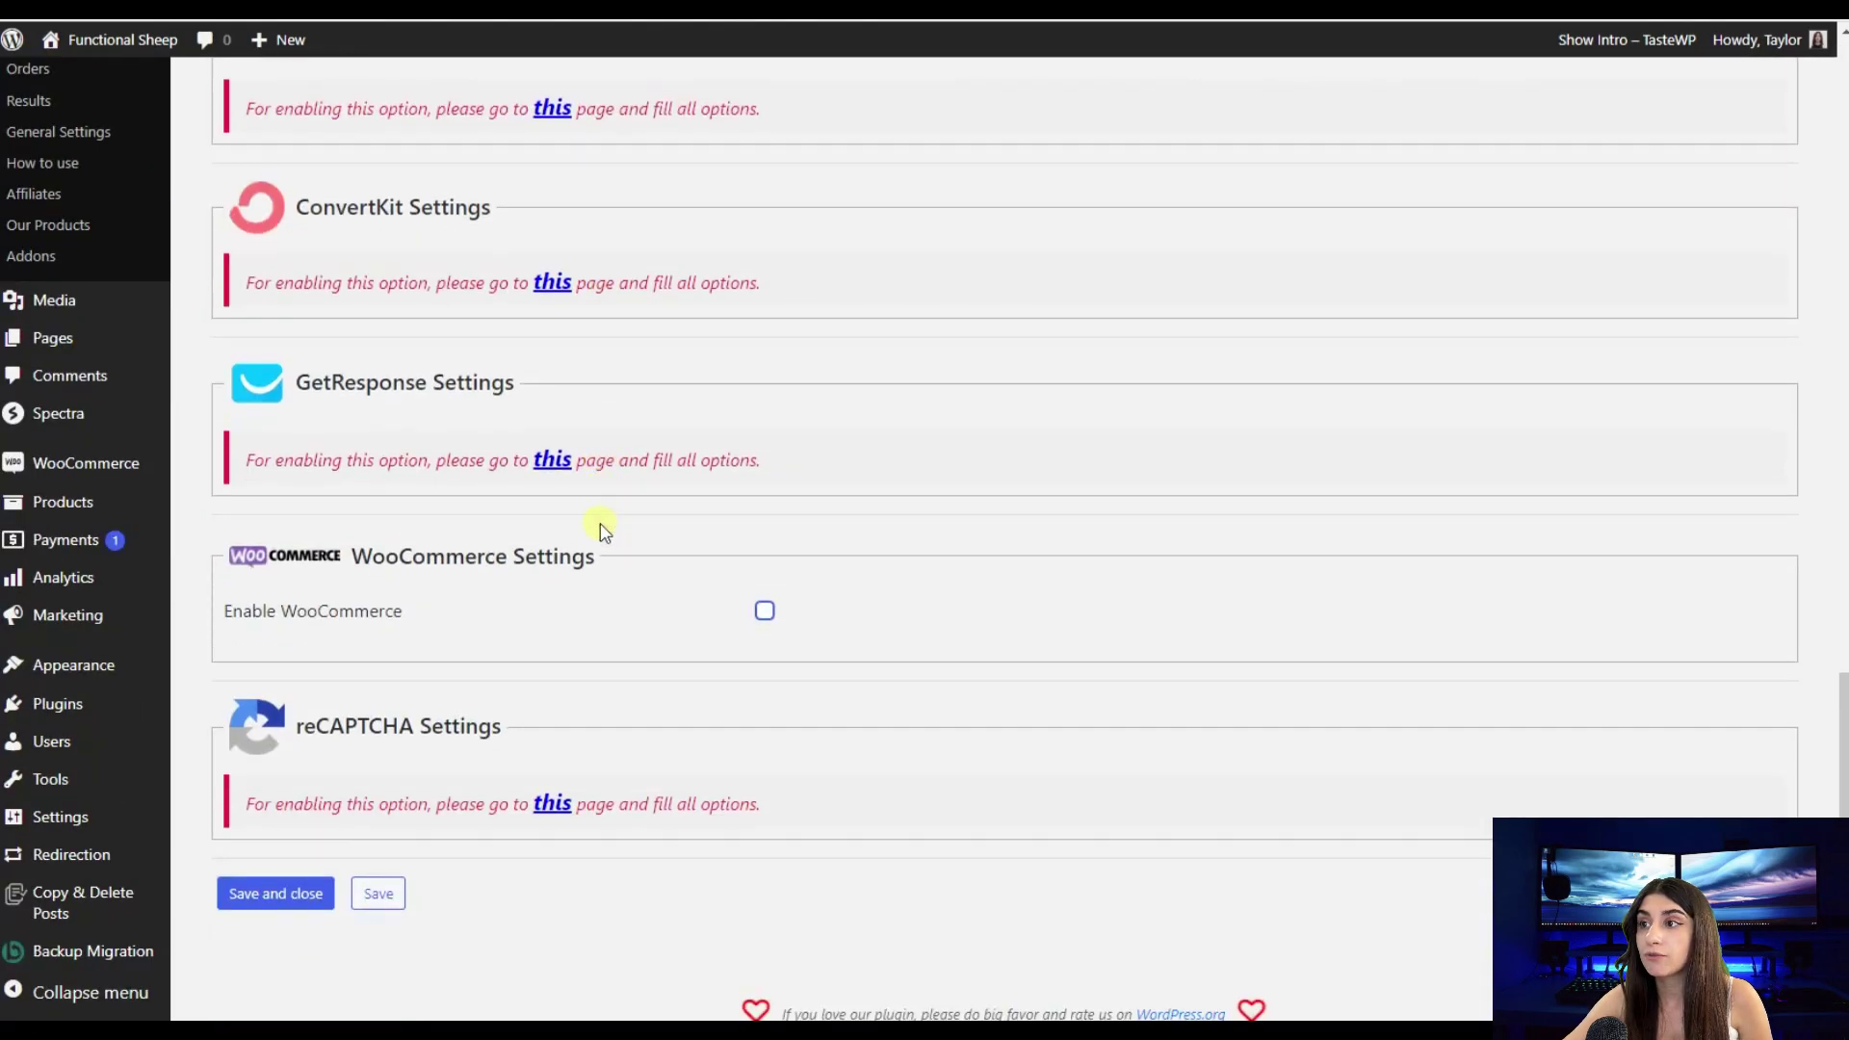
click(764, 611)
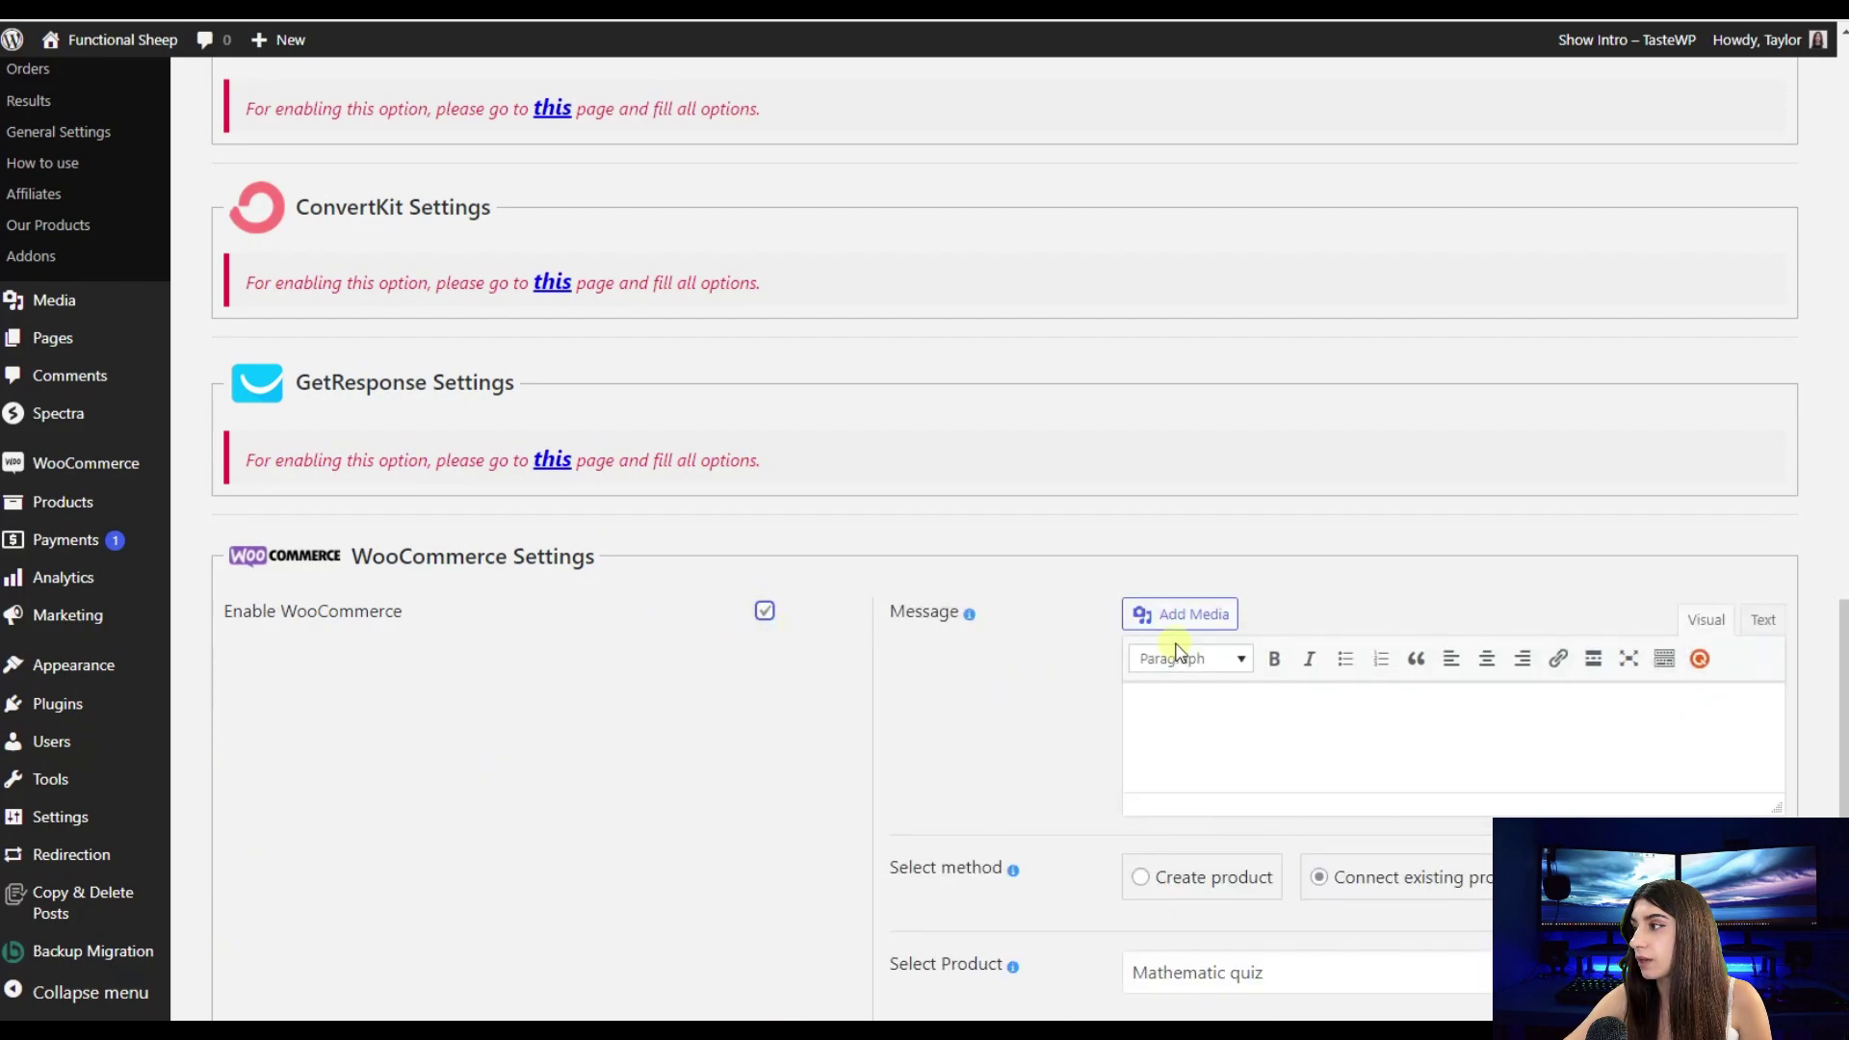
scroll(1176, 651, down, 2)
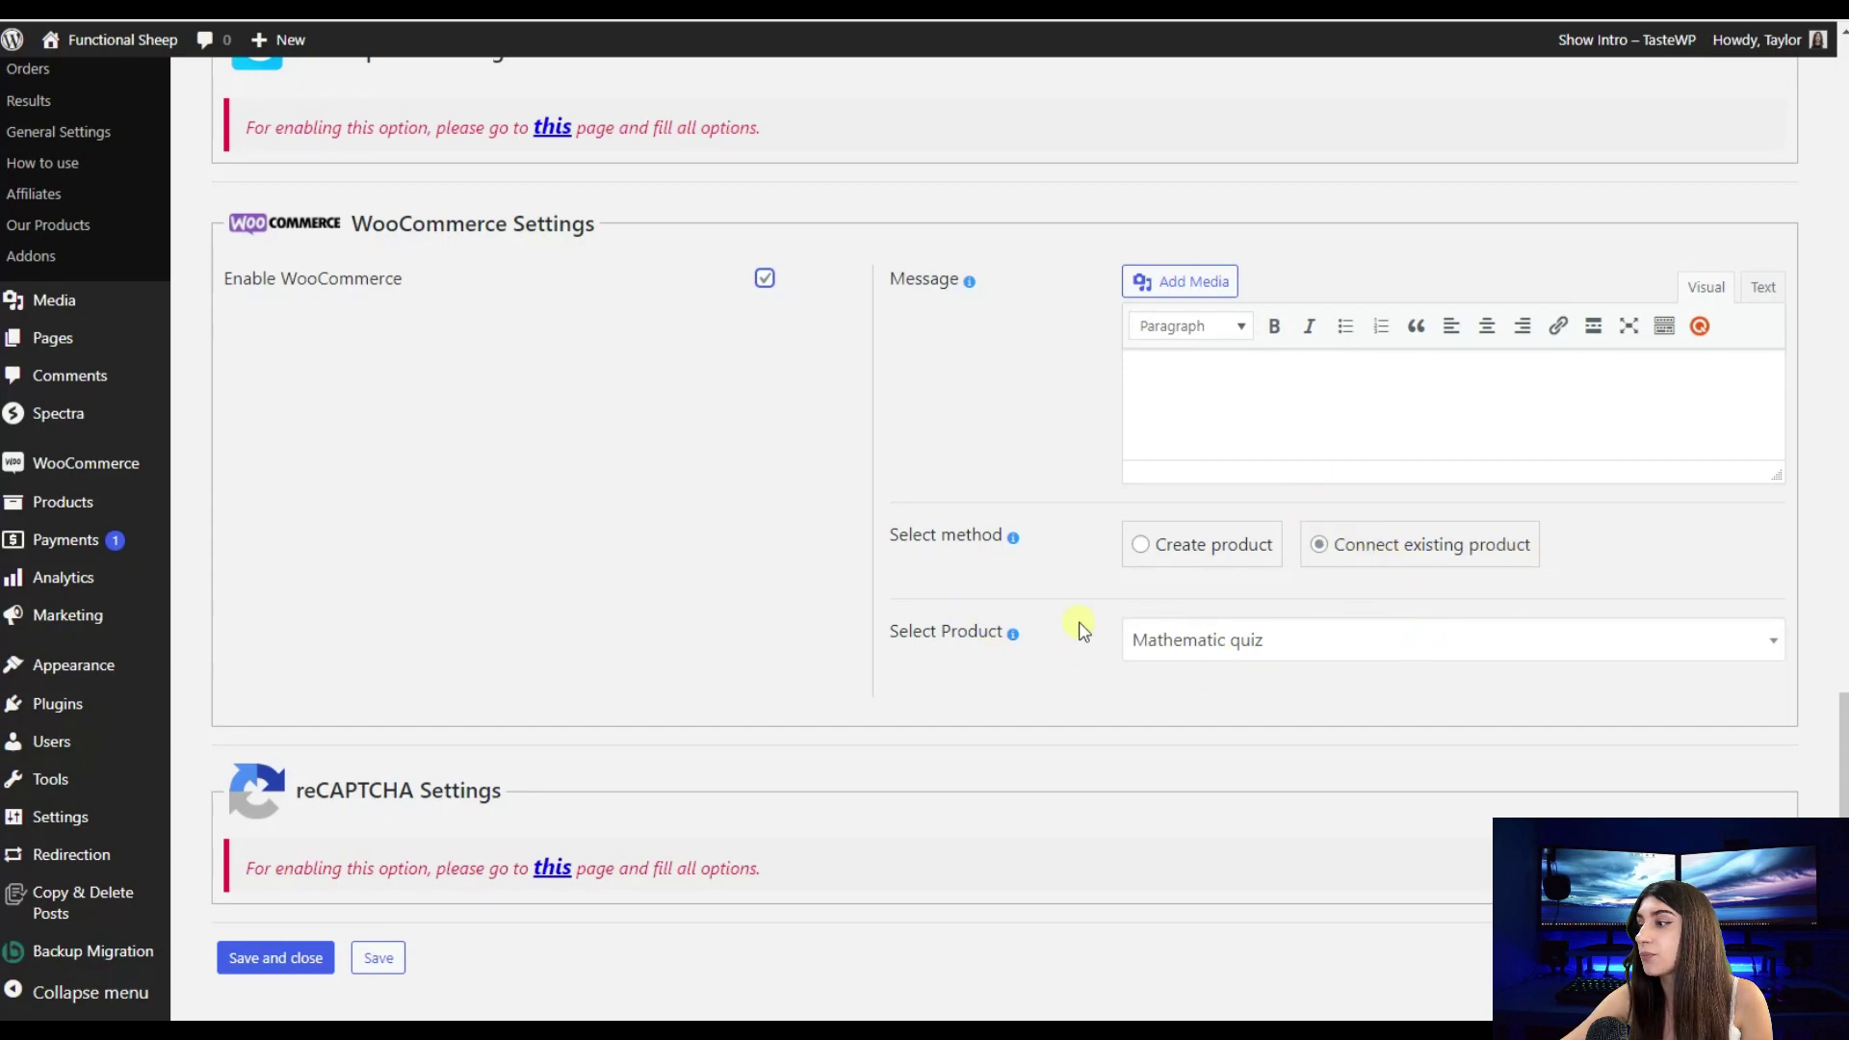
scroll(1081, 628, down, 1)
click(382, 856)
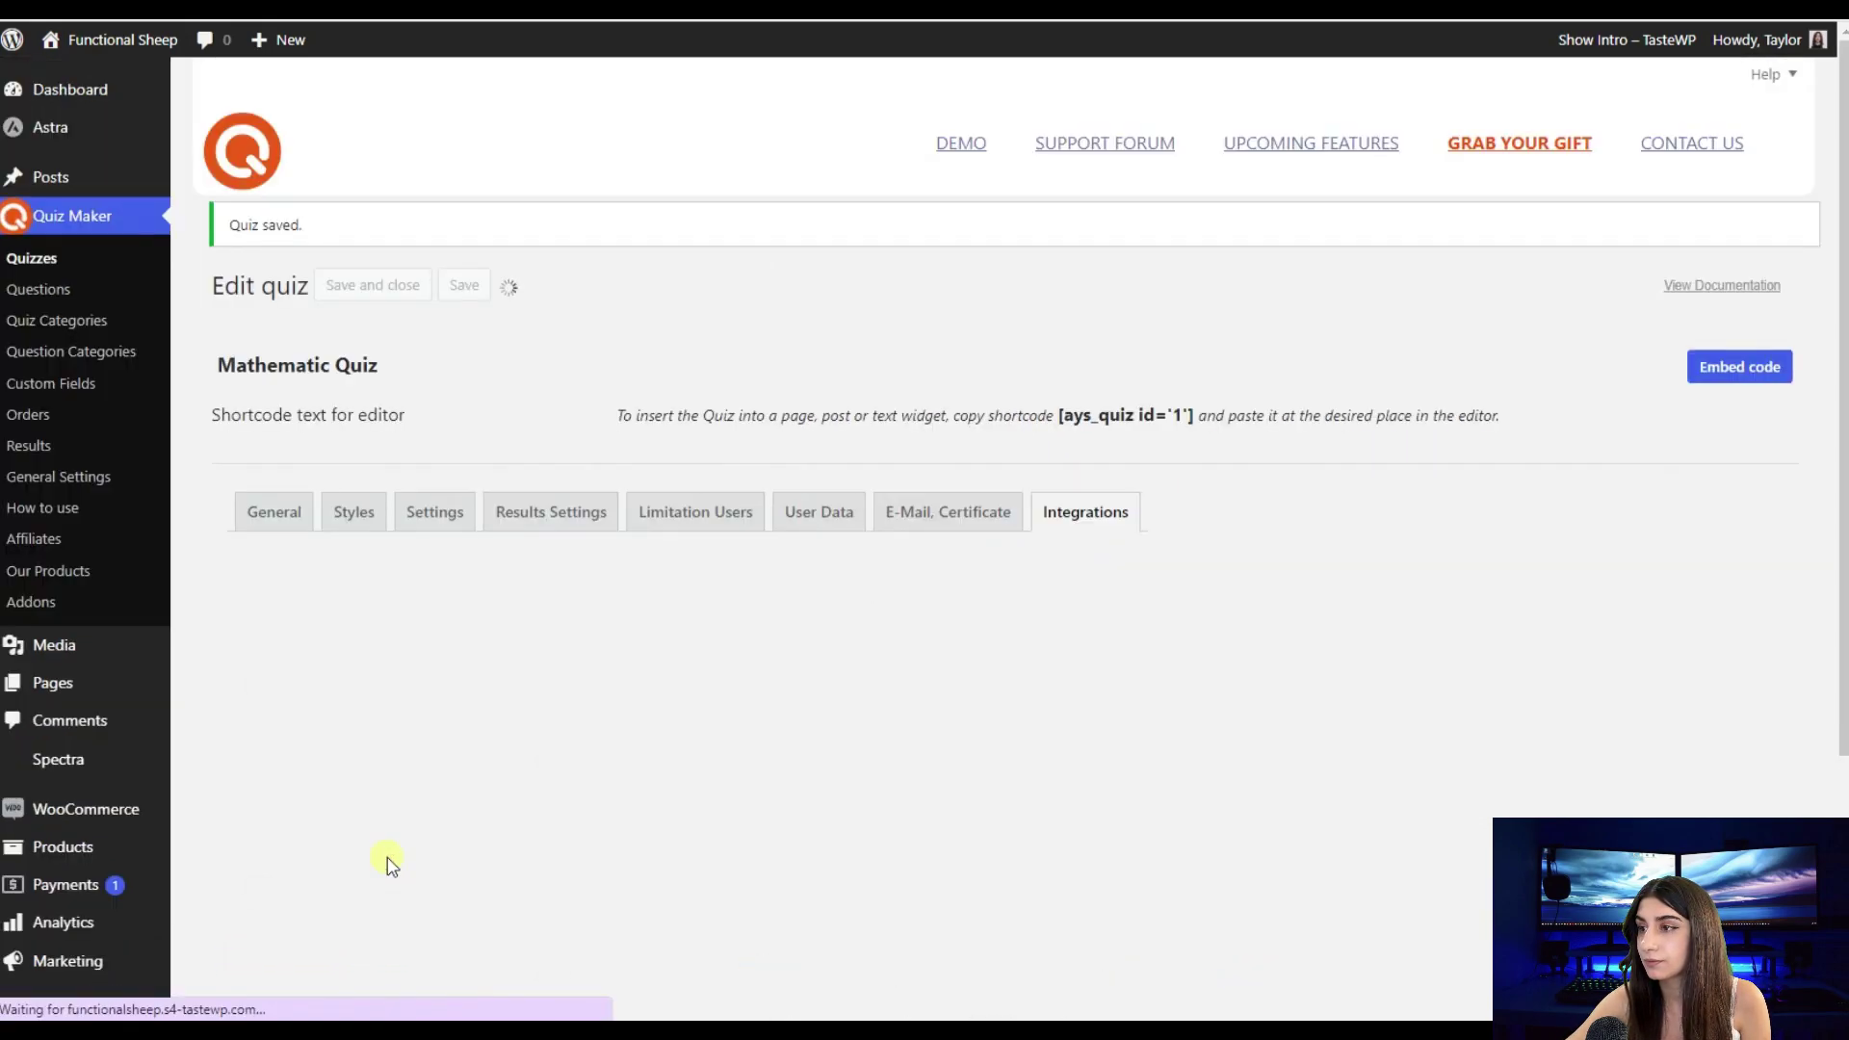
scroll(698, 766, up, 1)
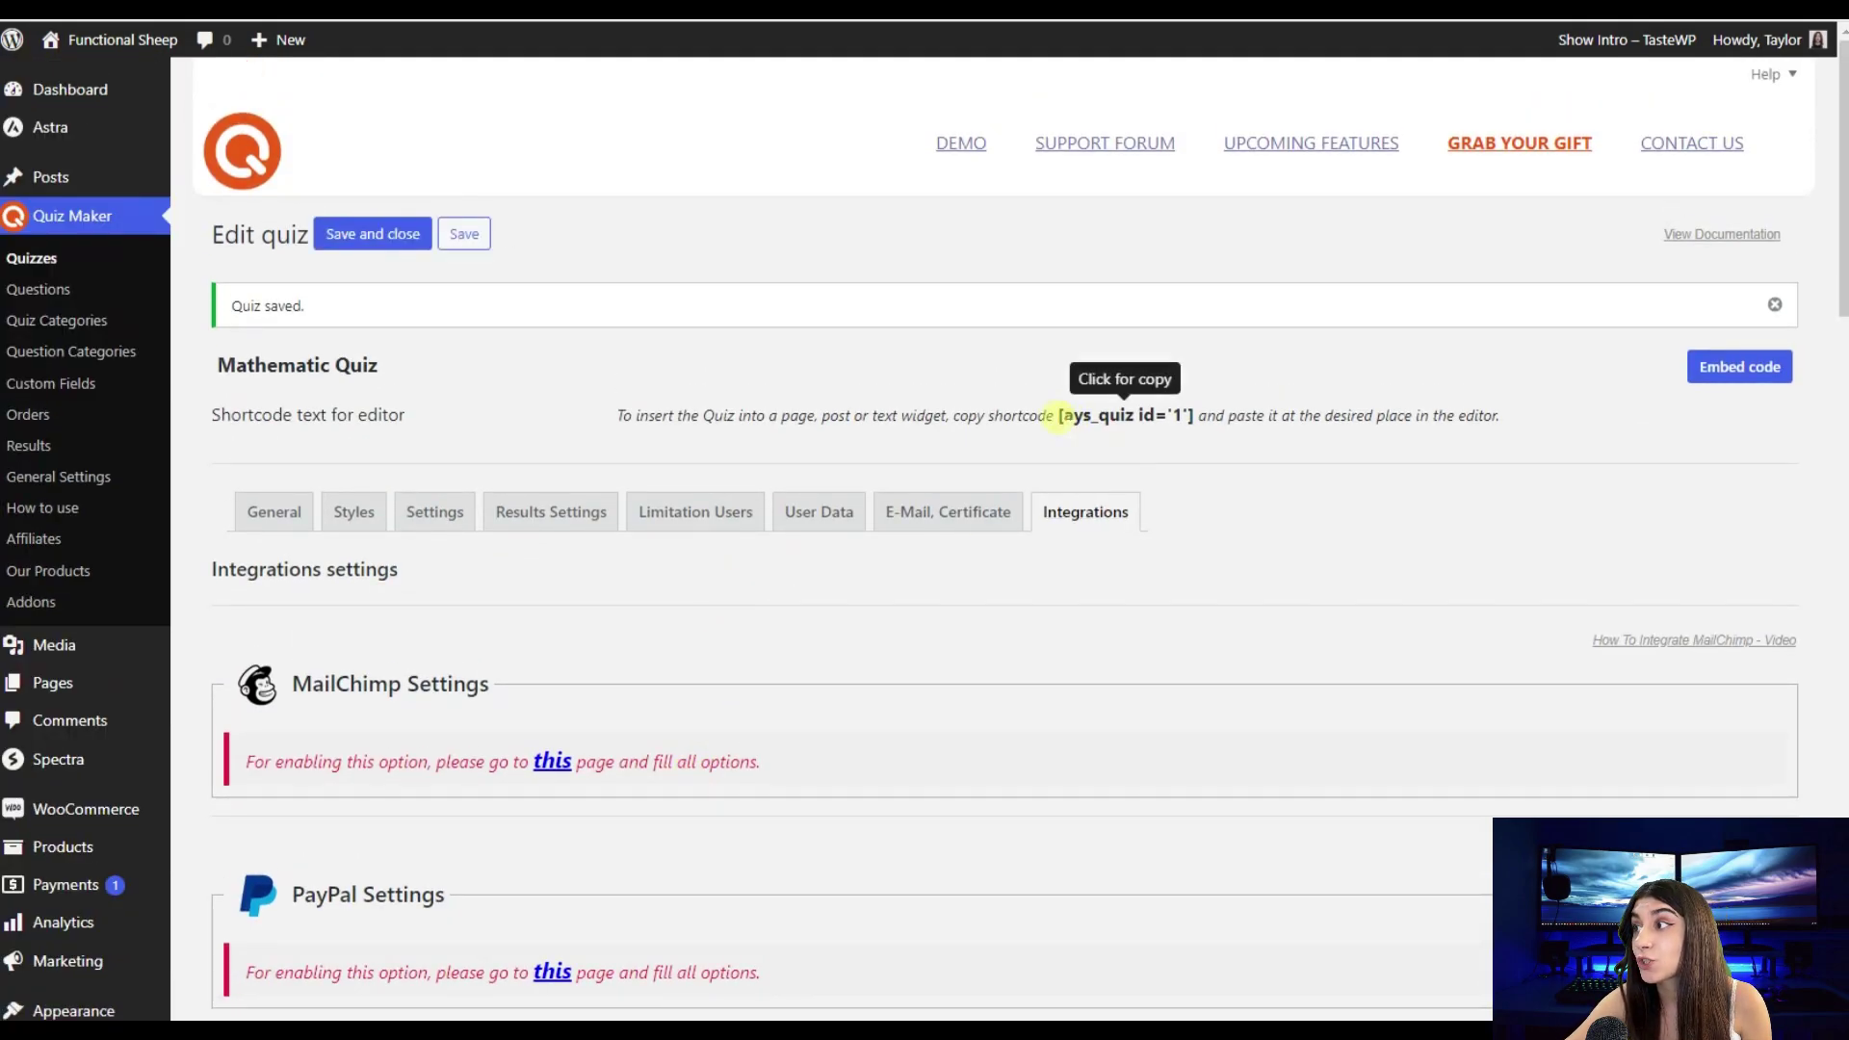
Copy the [ays_quiz id='1'] shortcode and start a new post.
drag(1064, 415, 1198, 429)
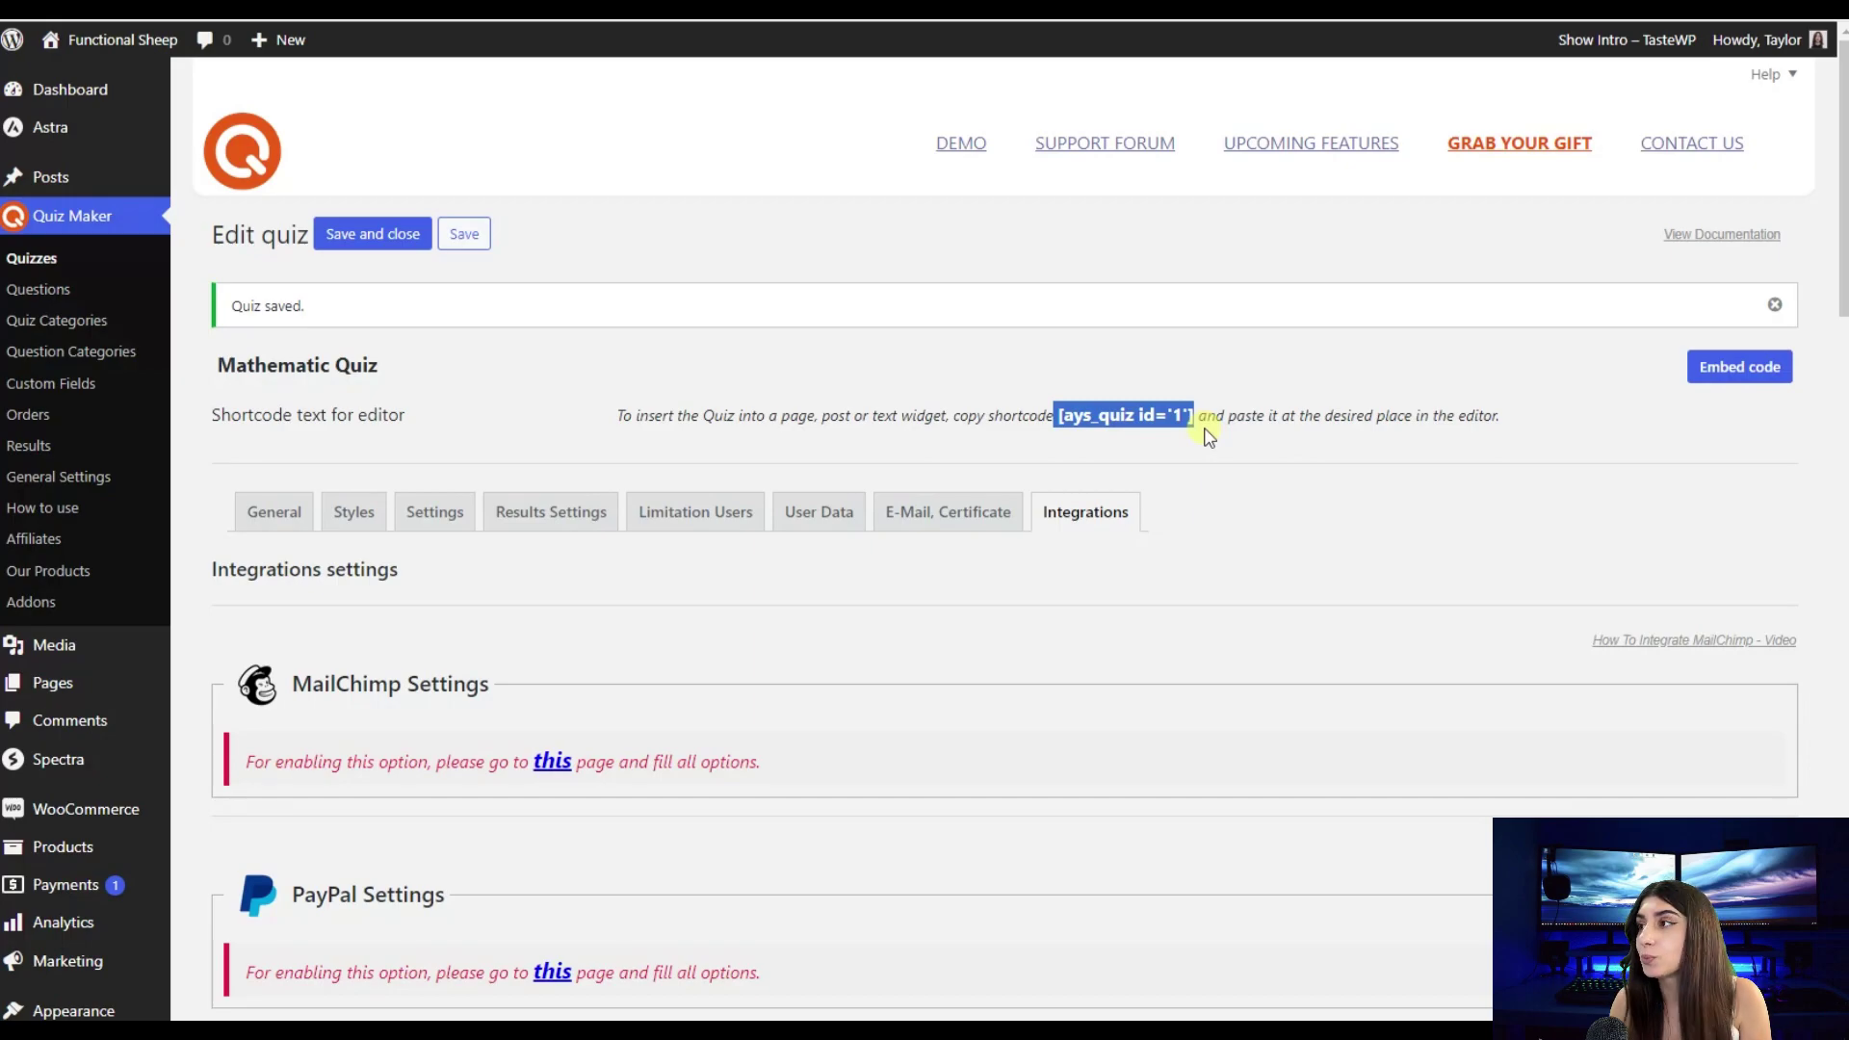
mouse_move(51, 176)
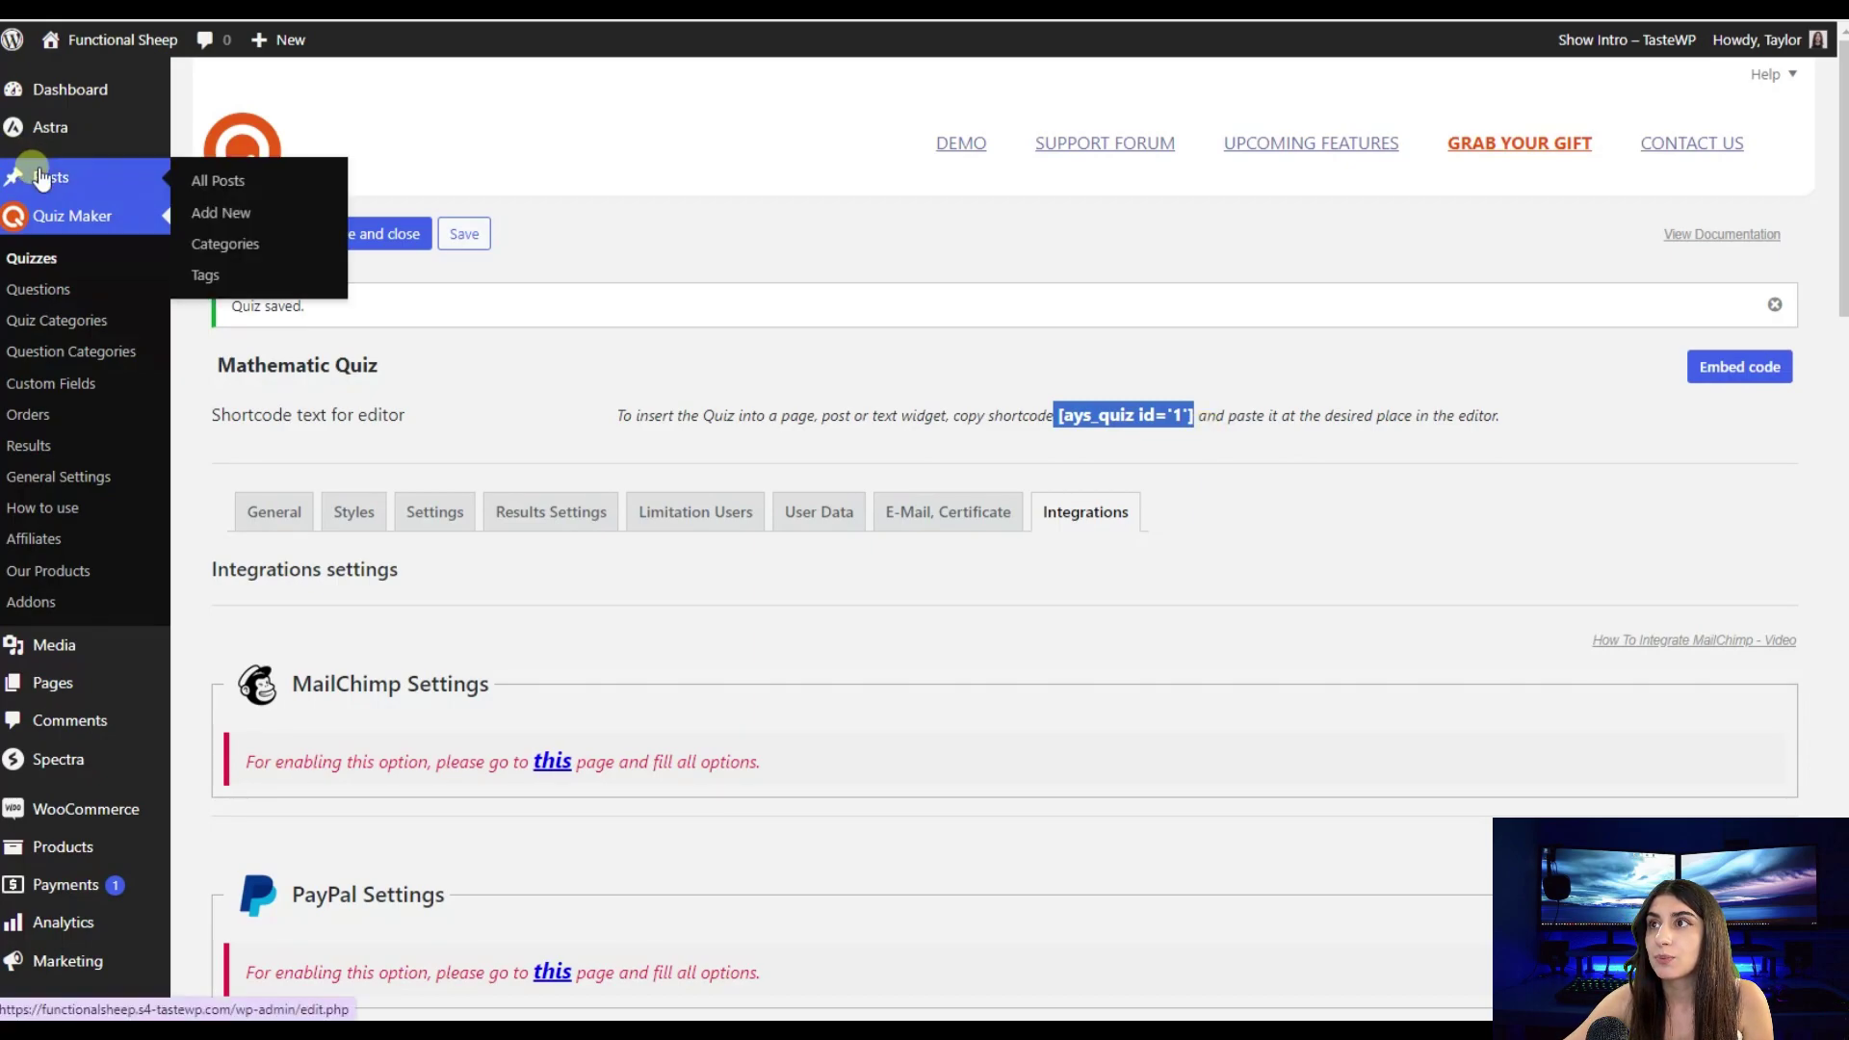
click(220, 181)
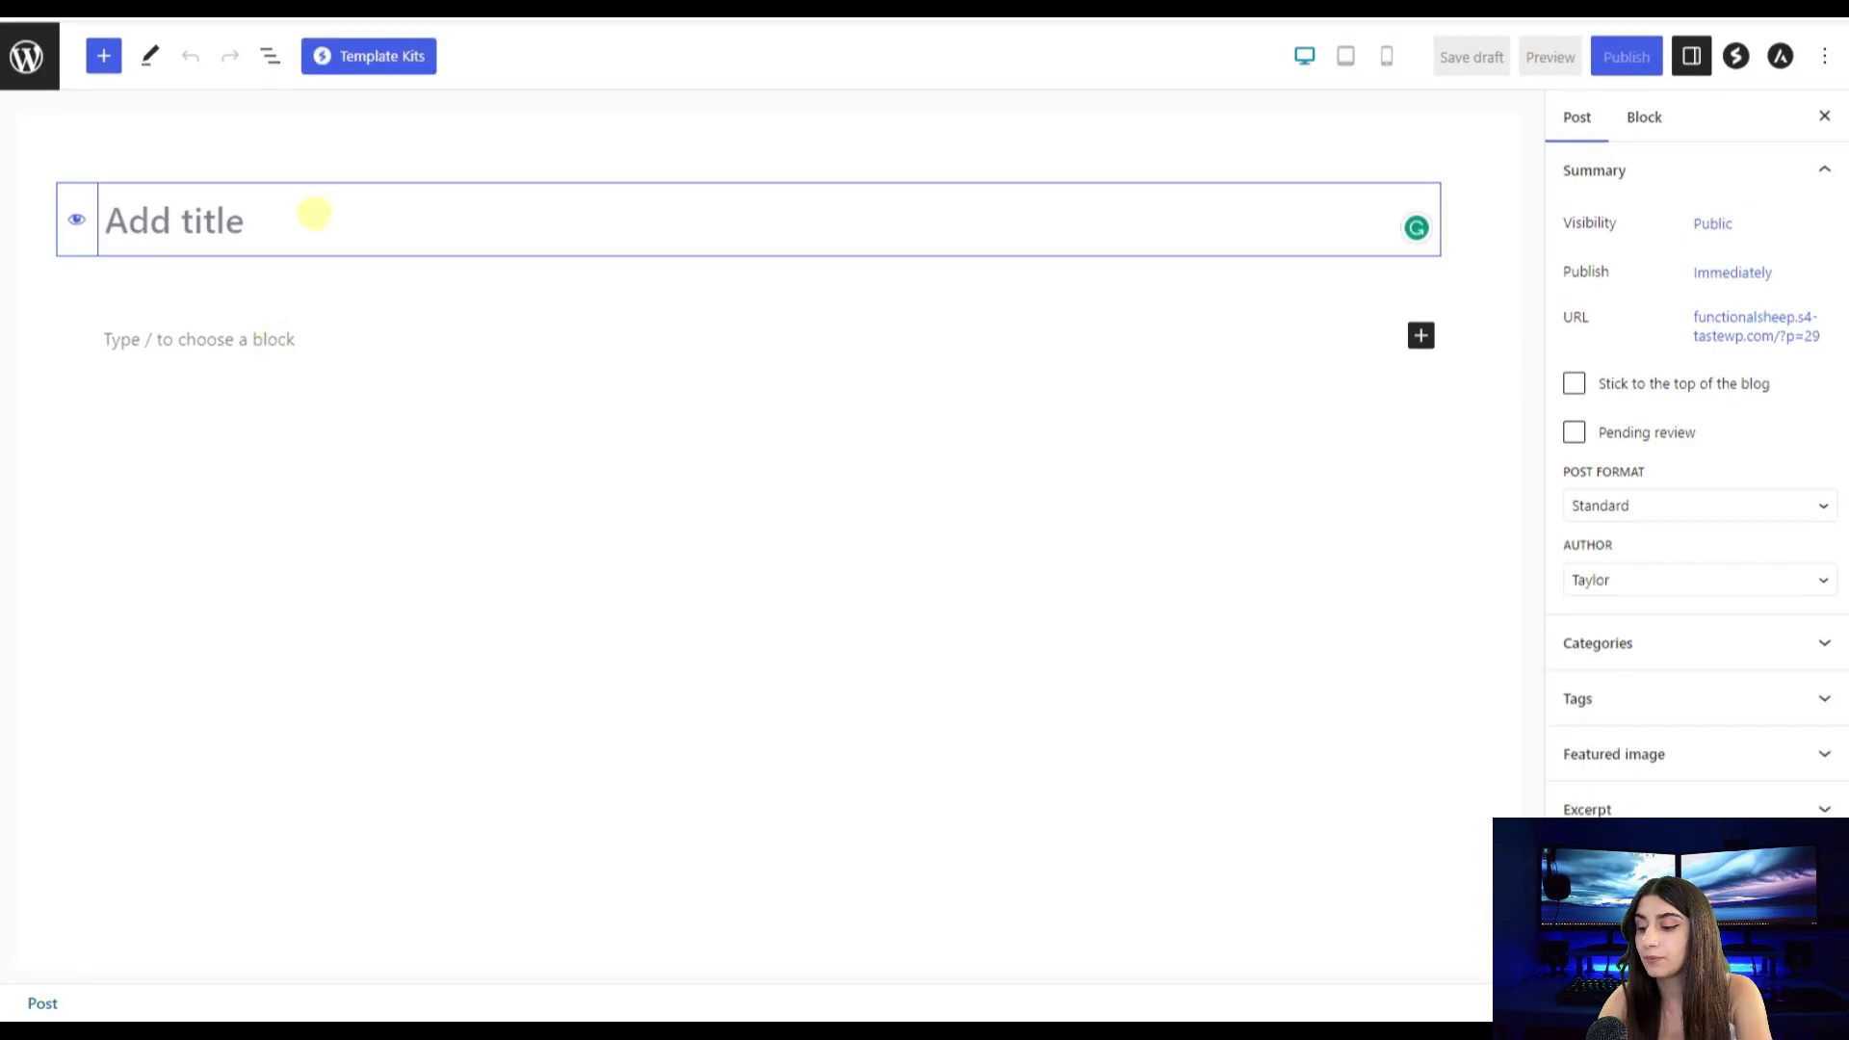
text(Mathematic Quiz)
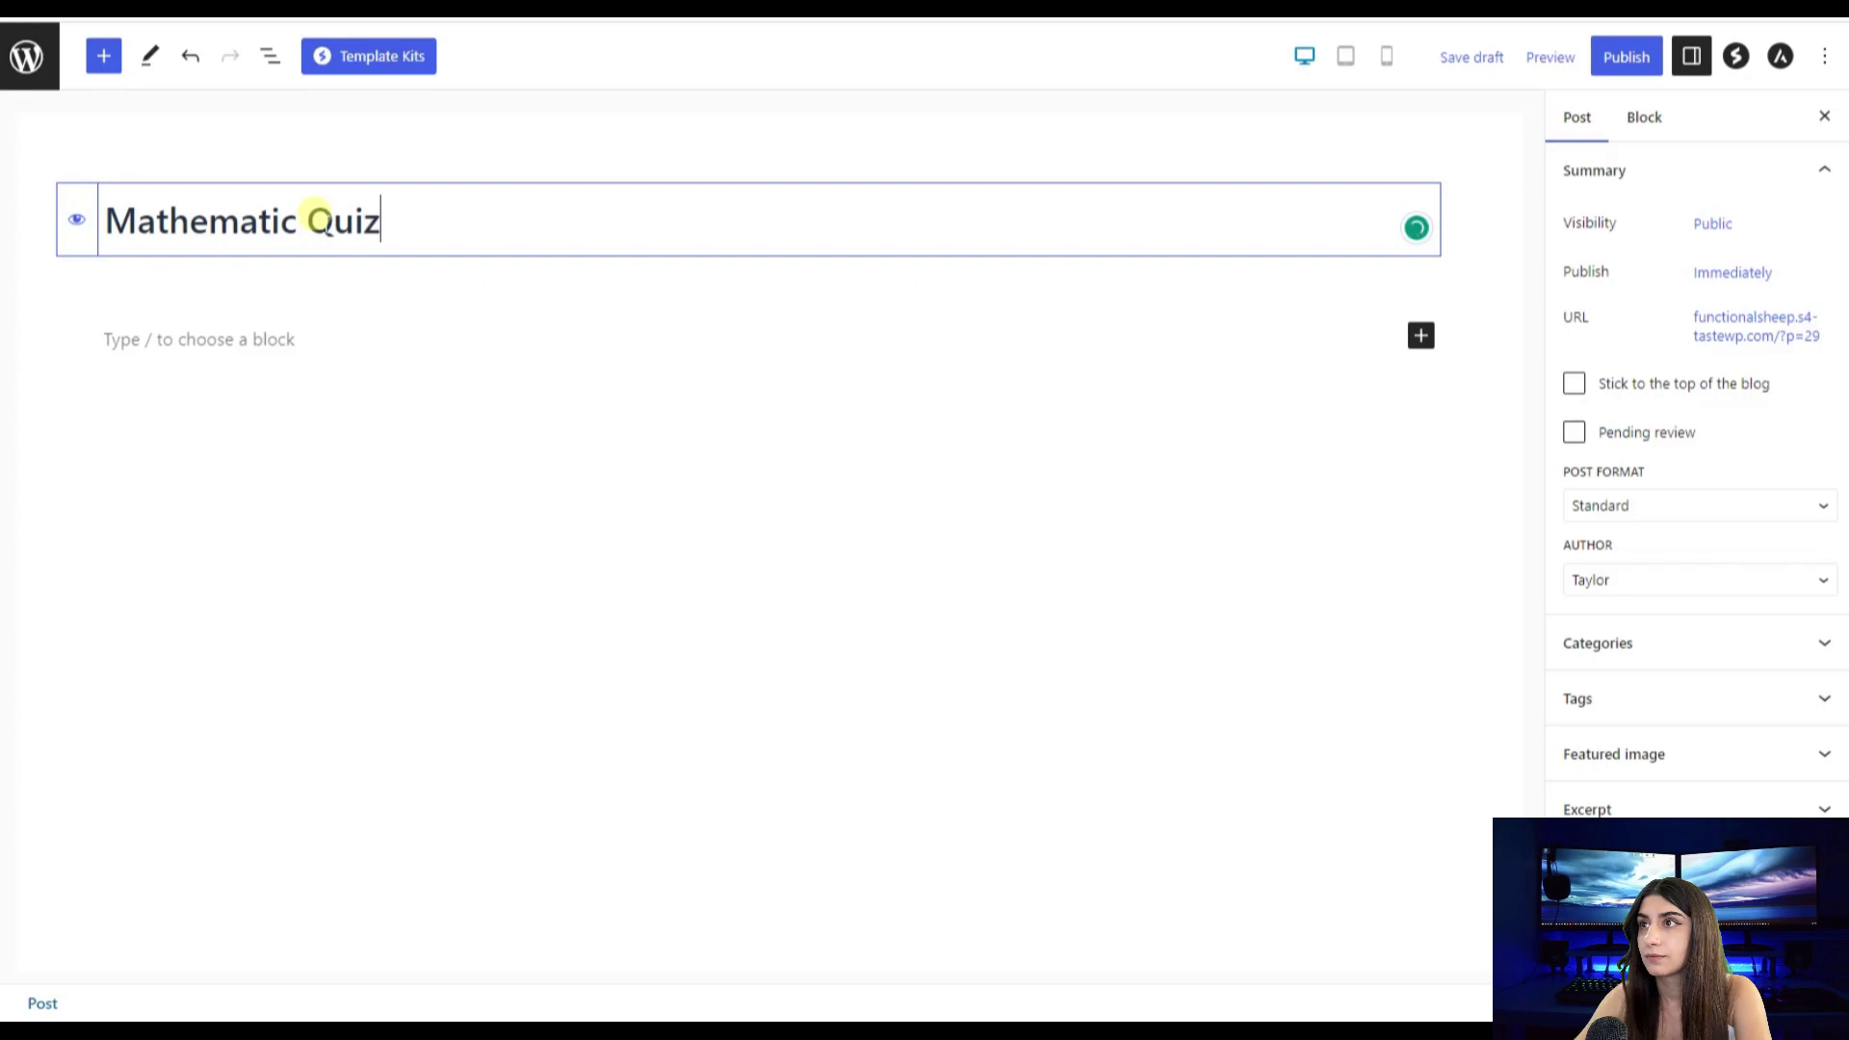
Title the post Mathematic Quiz and add a Shortcode block holding [ays_quiz id='1'].
click(499, 333)
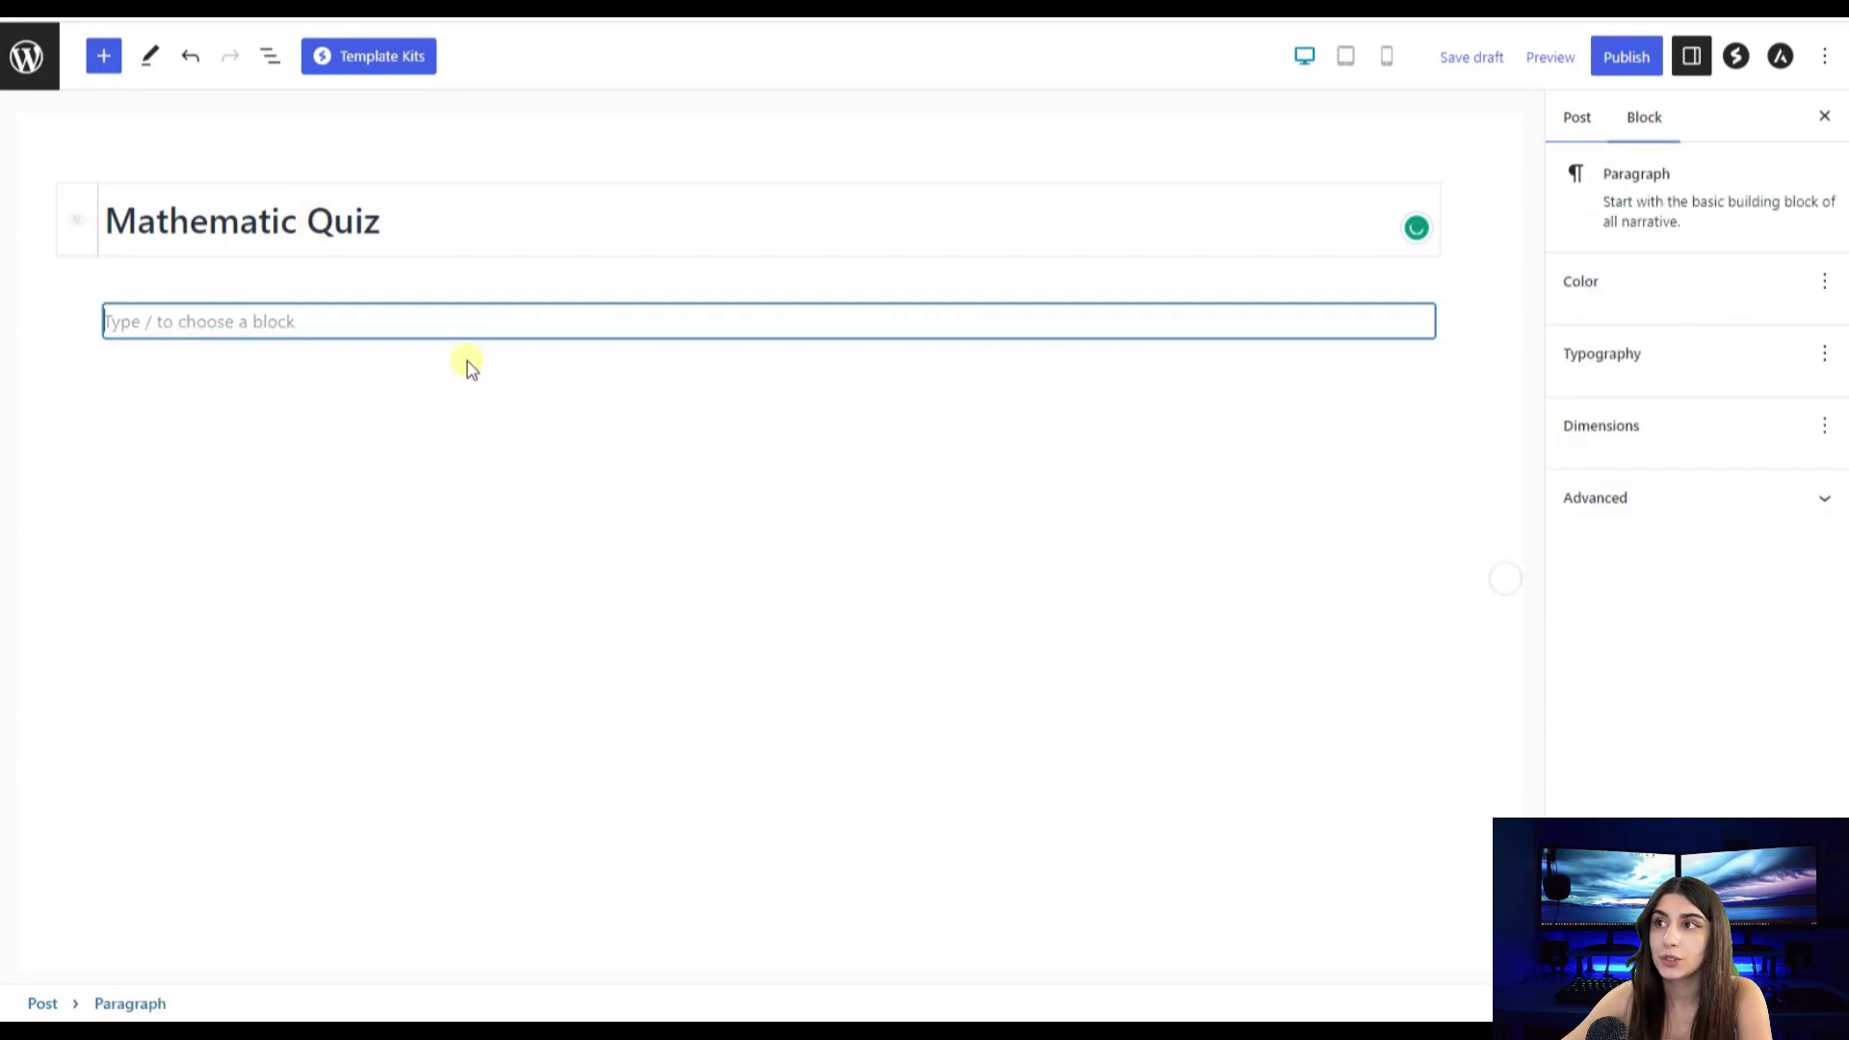
click(1422, 319)
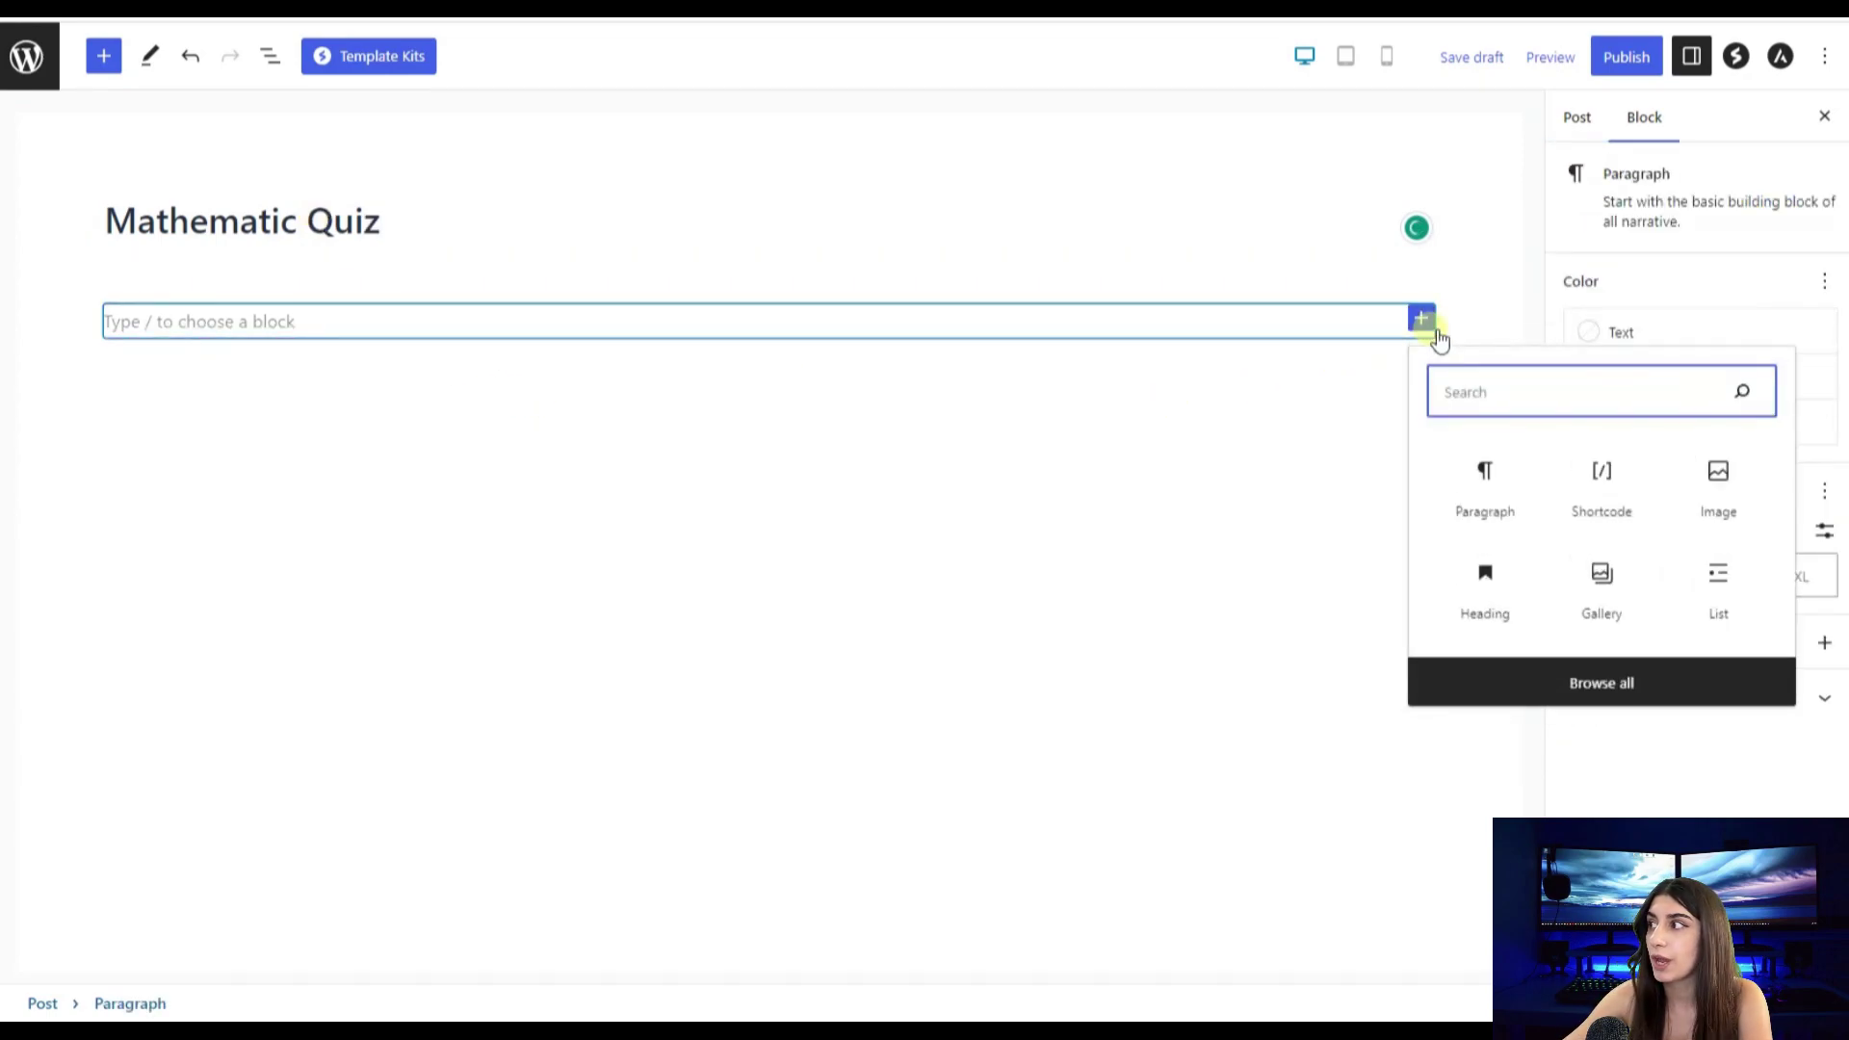
click(1618, 491)
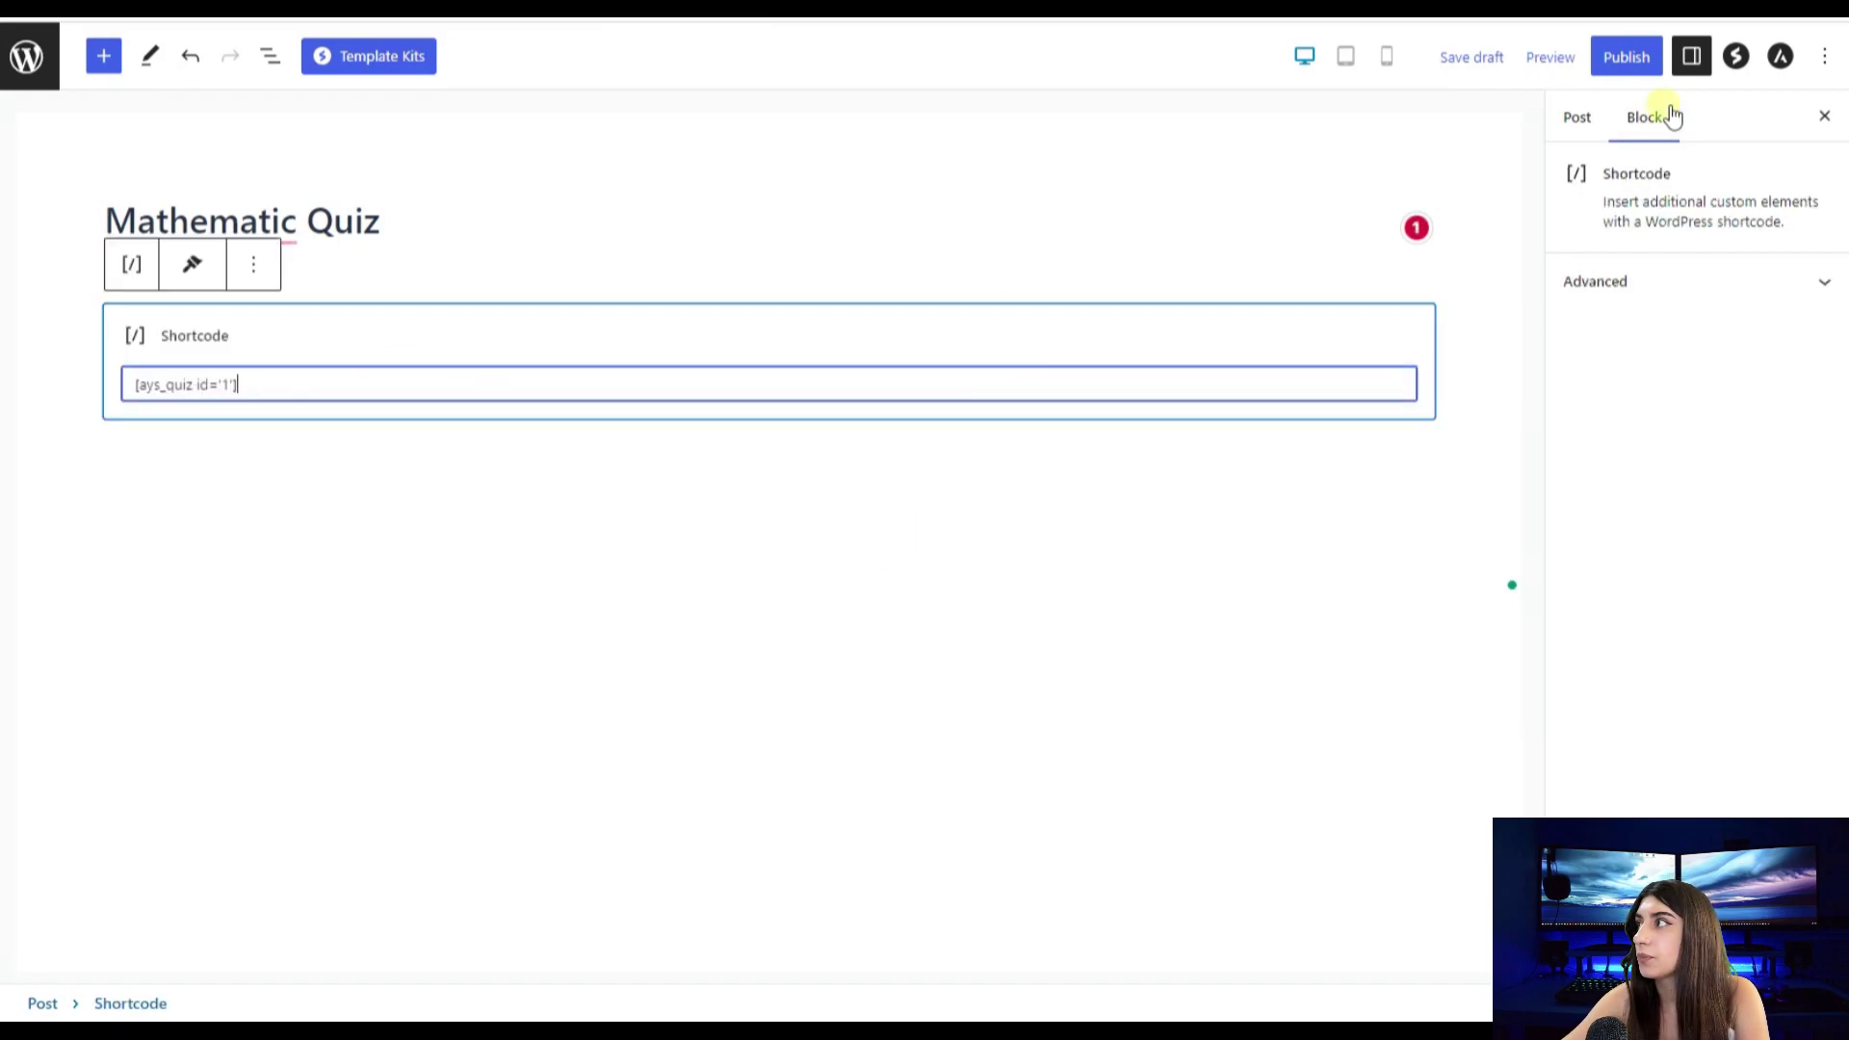
Publish the Mathematic Quiz post and open the live post.
click(1627, 56)
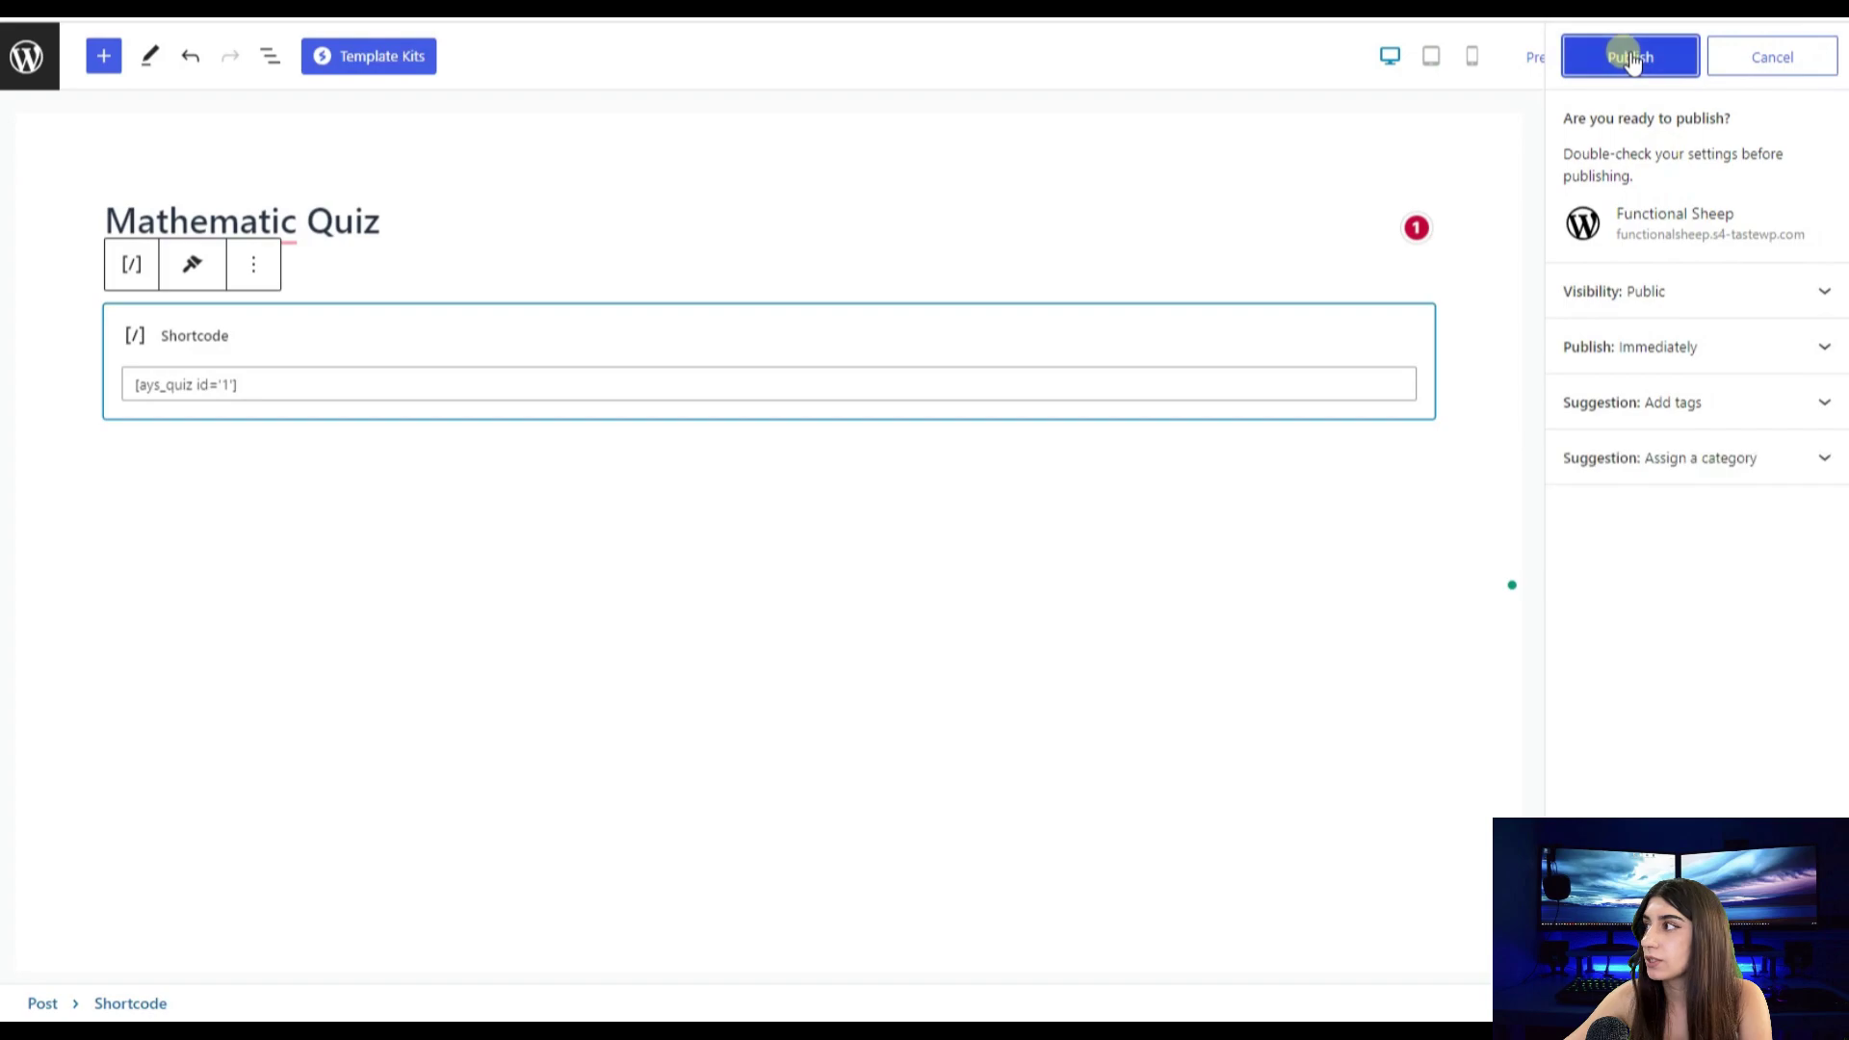
click(1636, 58)
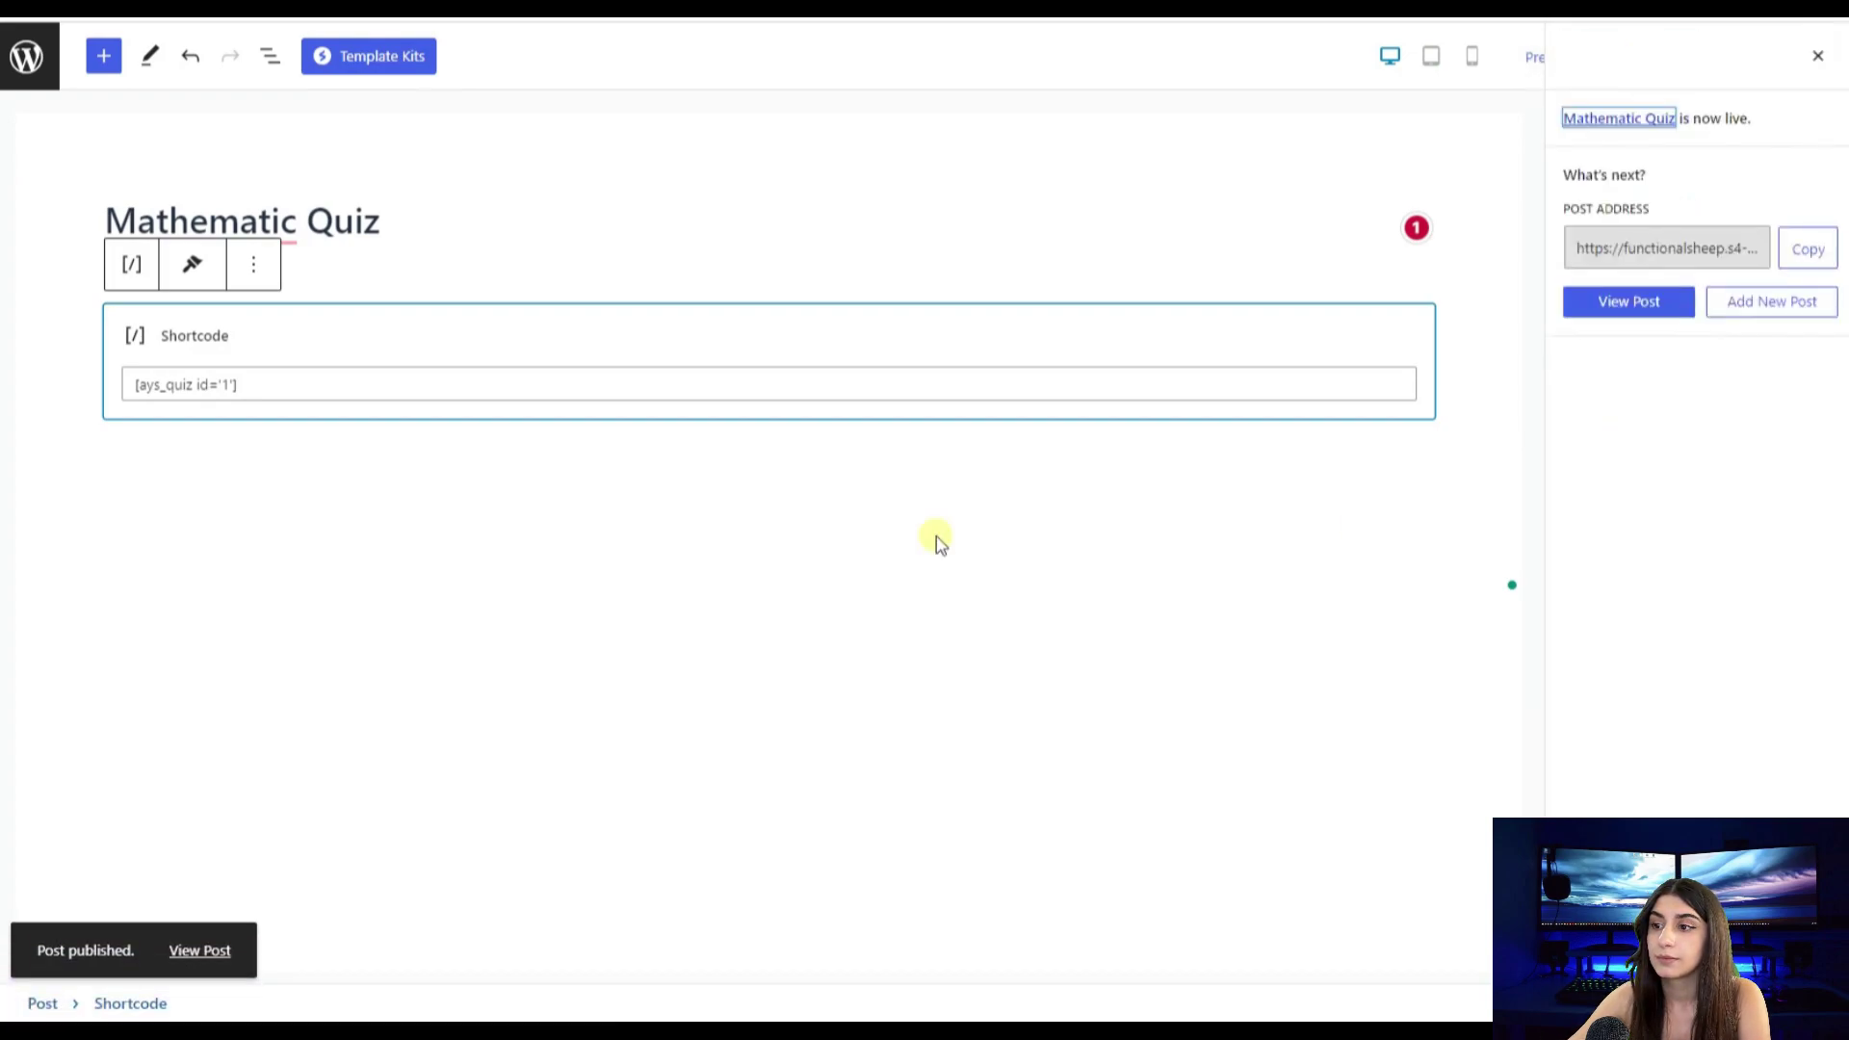
click(216, 954)
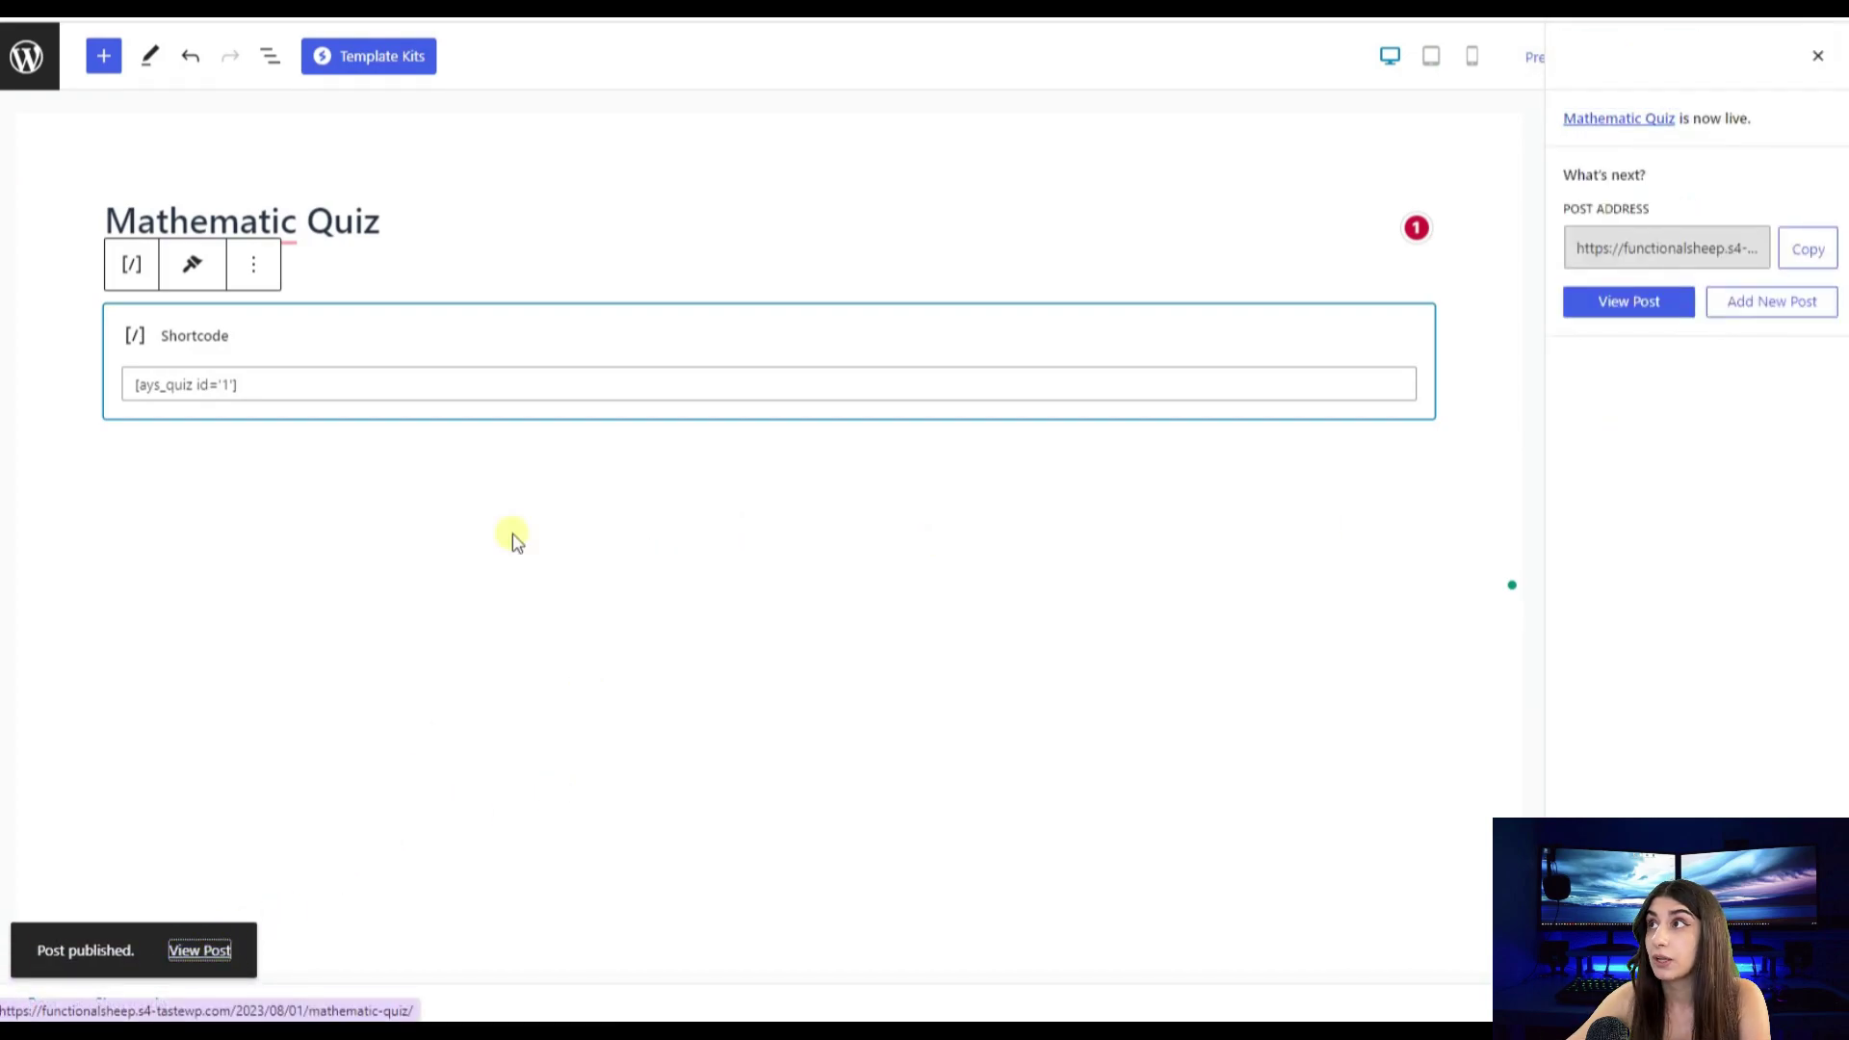